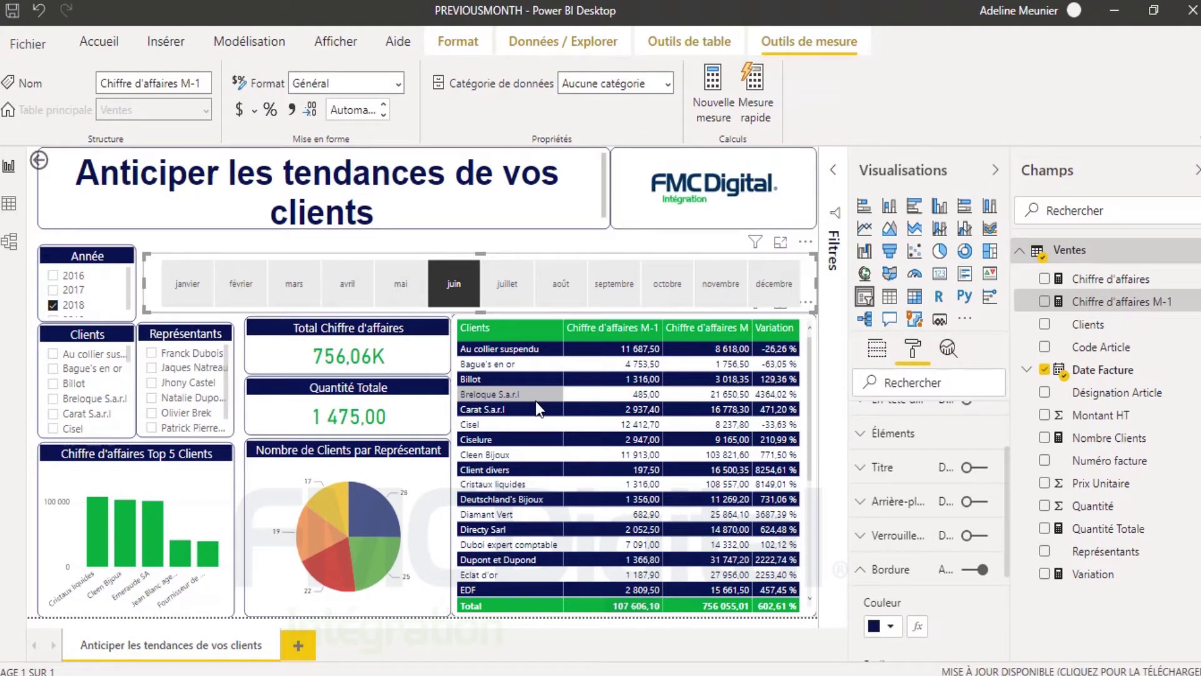
# Filter the report to mai and build a table of Clients and Chiffre d'affaires filling the empty area beside the cards and pie chart
pyautogui.click(409, 281)
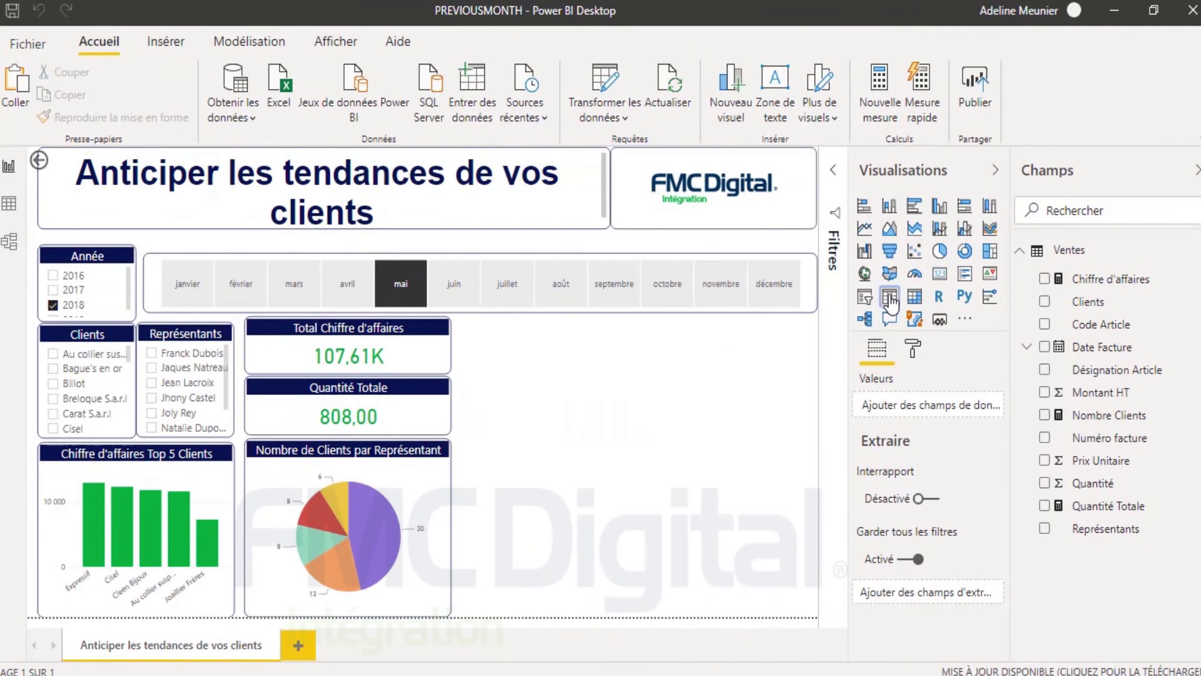
pyautogui.click(1037, 301)
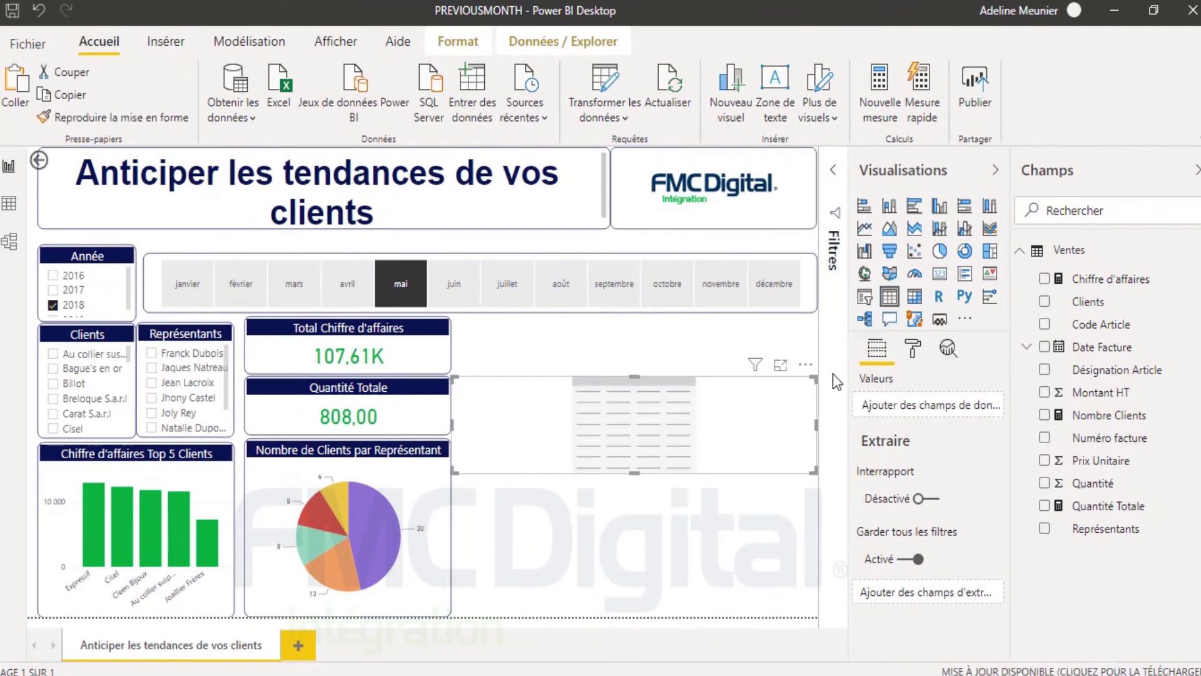
pyautogui.moveTo(814, 378); pyautogui.dragTo(815, 315)
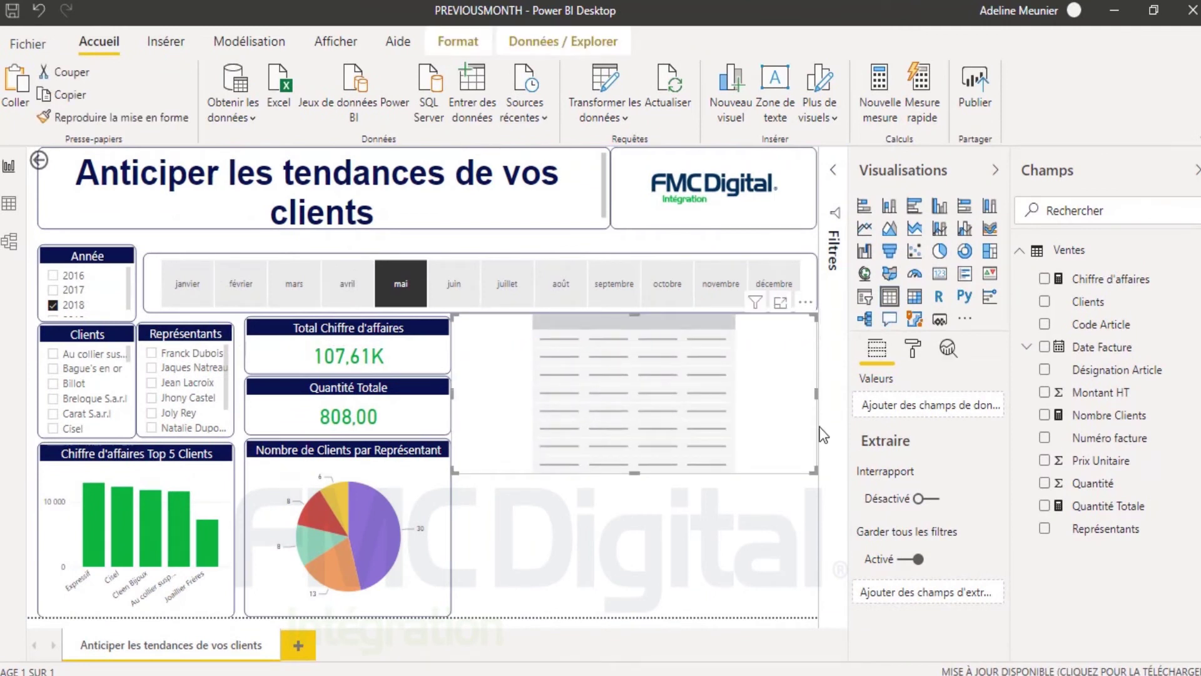
pyautogui.moveTo(815, 470); pyautogui.dragTo(817, 614)
pyautogui.moveTo(1111, 302); pyautogui.dragTo(775, 420)
pyautogui.moveTo(1111, 279); pyautogui.dragTo(664, 391)
# Start a new measure in the Ventes table named Chiffre d'affaires M-1, using CALCULATE with [Chiffre d'affaires] as its expression
pyautogui.rightClick(1072, 251)
pyautogui.click(1078, 276)
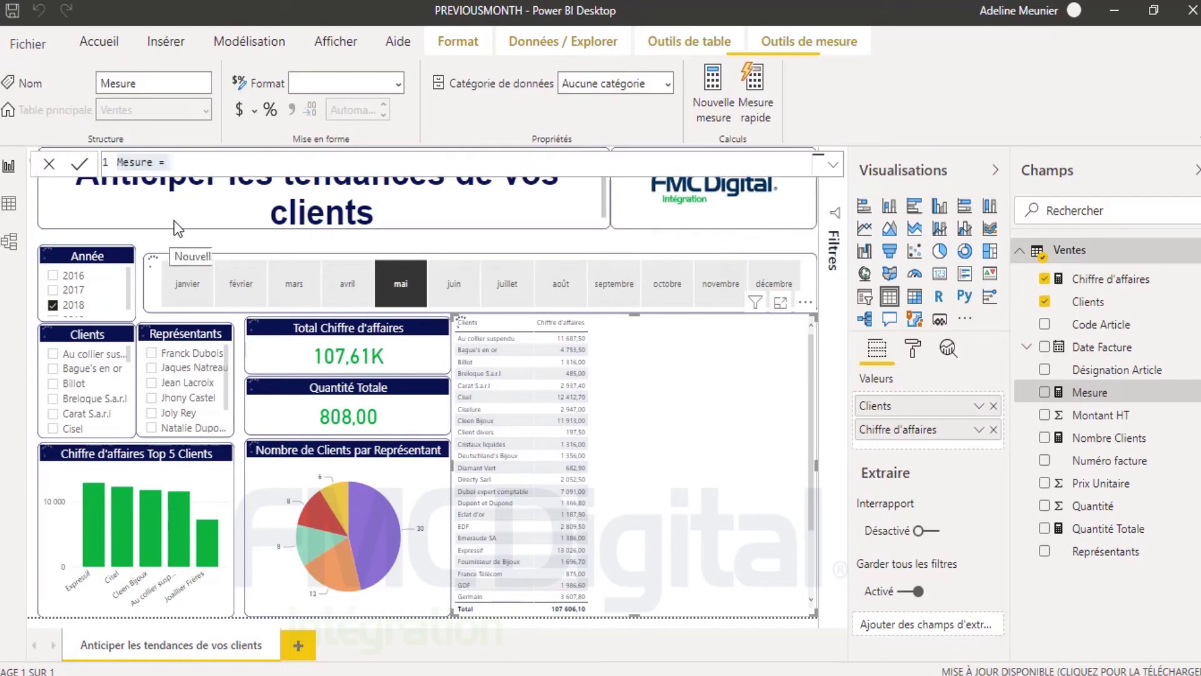
pyautogui.write('Chiffr')
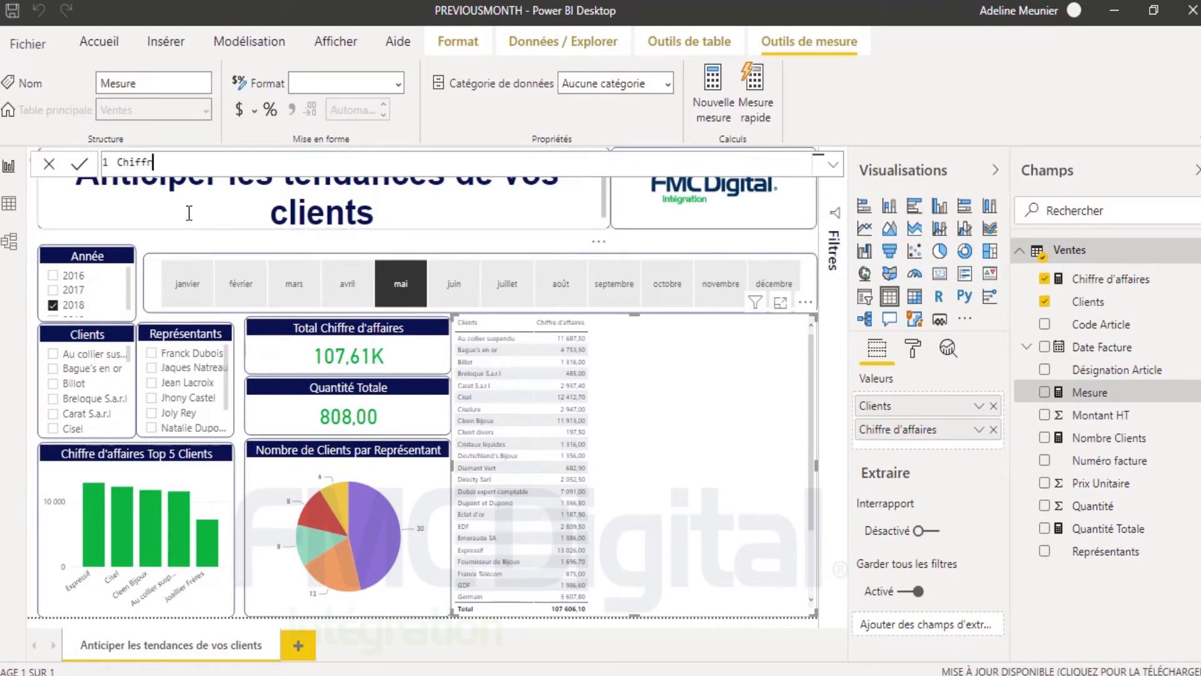
pyautogui.write("e d'affaires M-1=cal")
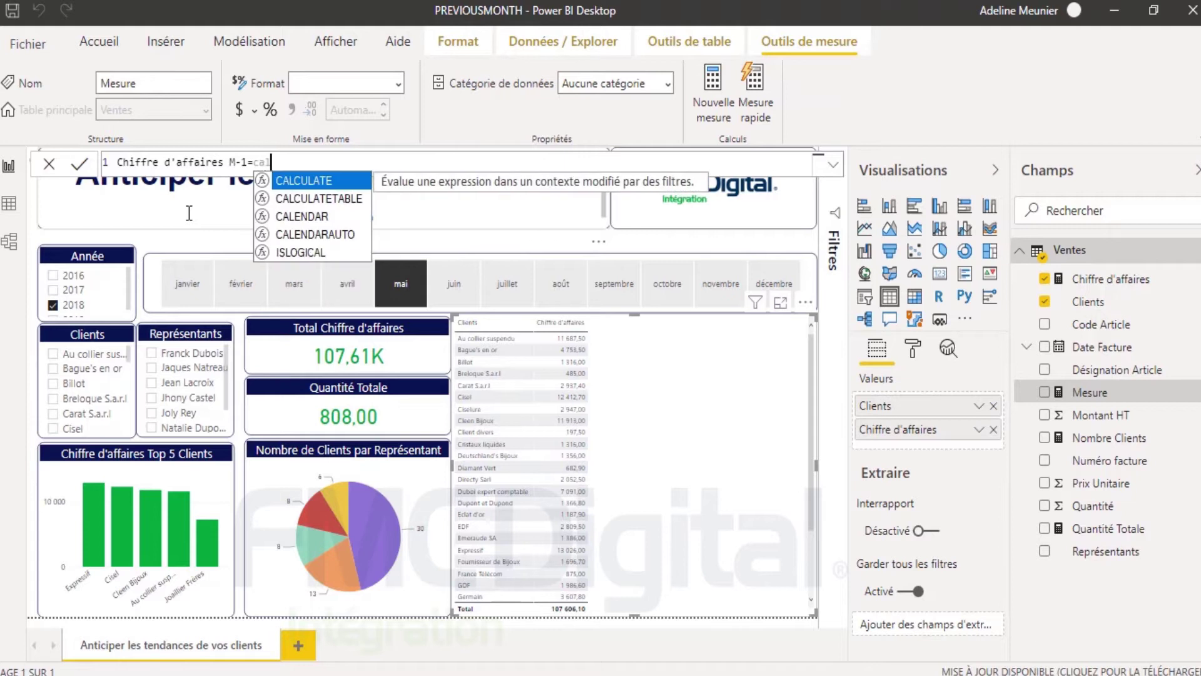
pyautogui.click(291, 182)
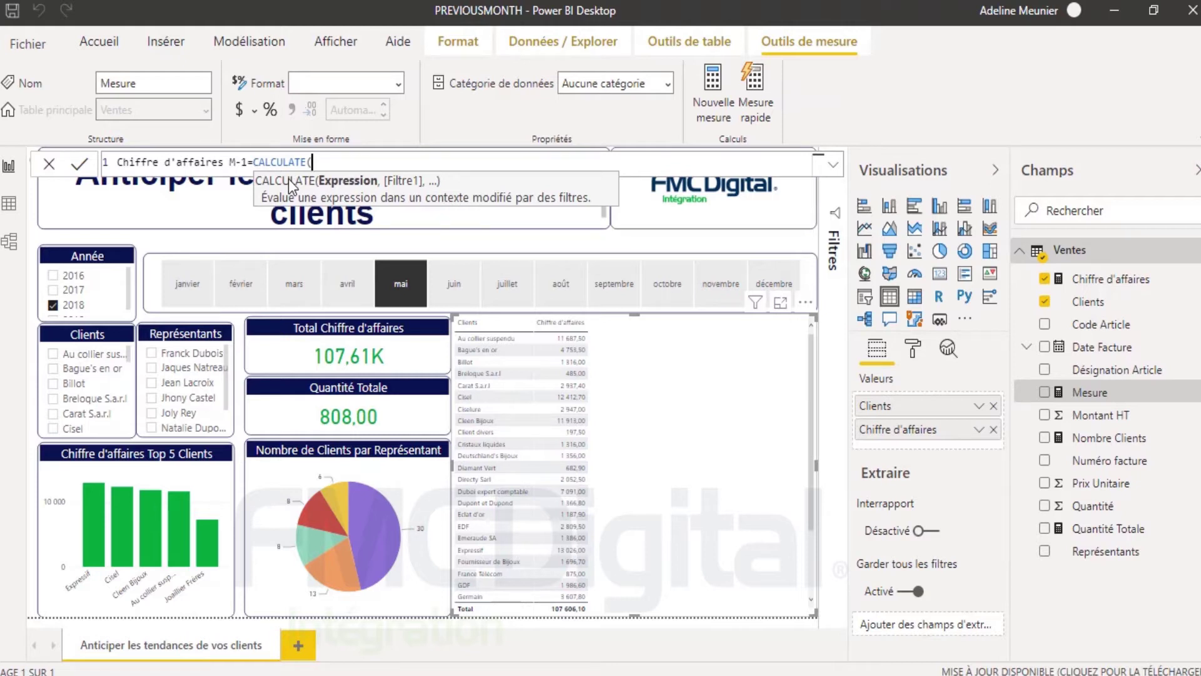
pyautogui.write('chif')
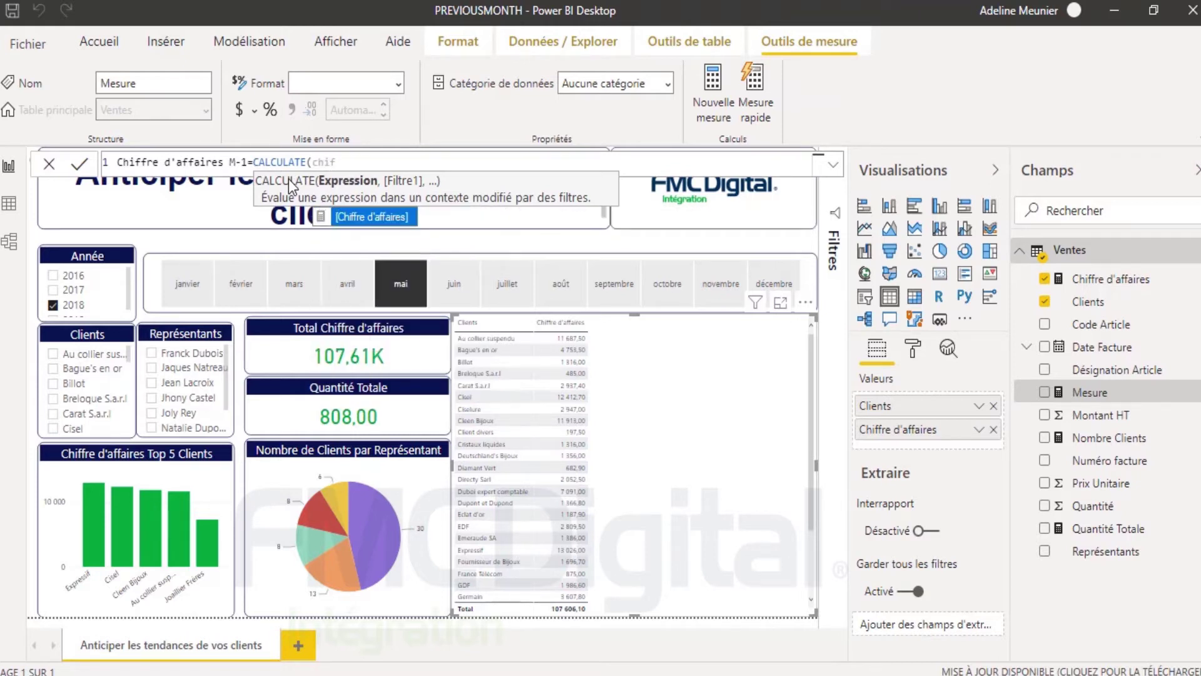
pyautogui.click(348, 220)
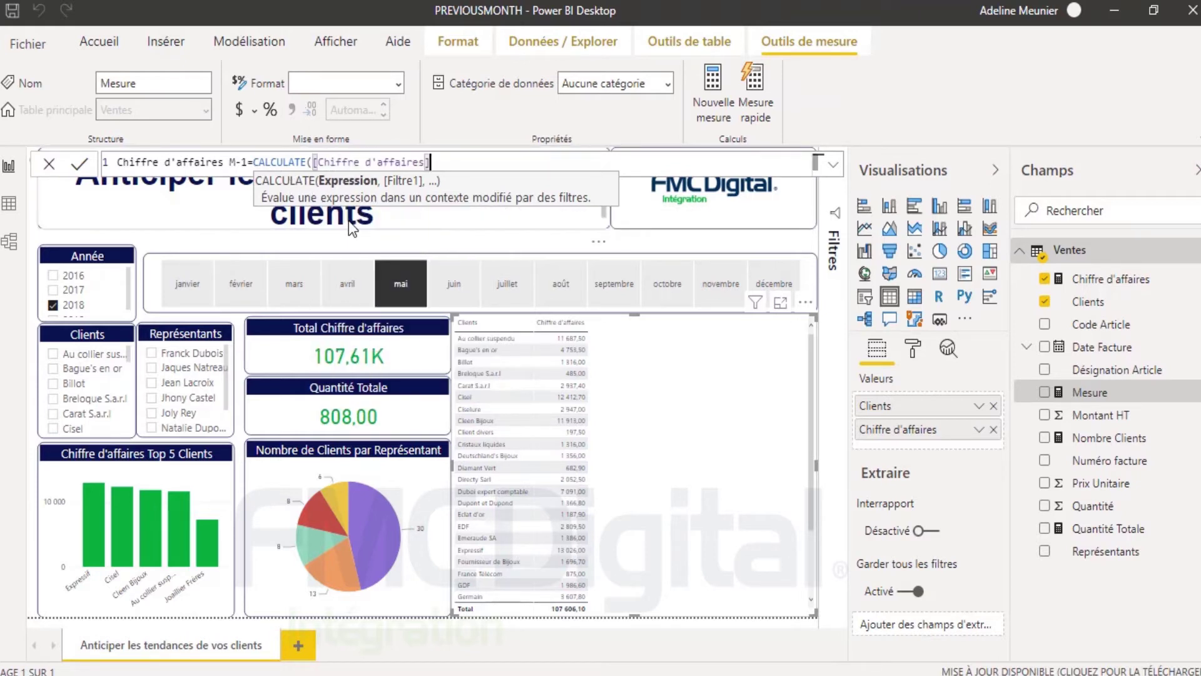
# Complete the measure with the filter PREVIOUSMONTH(Ventes[Date Facture].[Date]) and validate the formula
pyautogui.write(',')
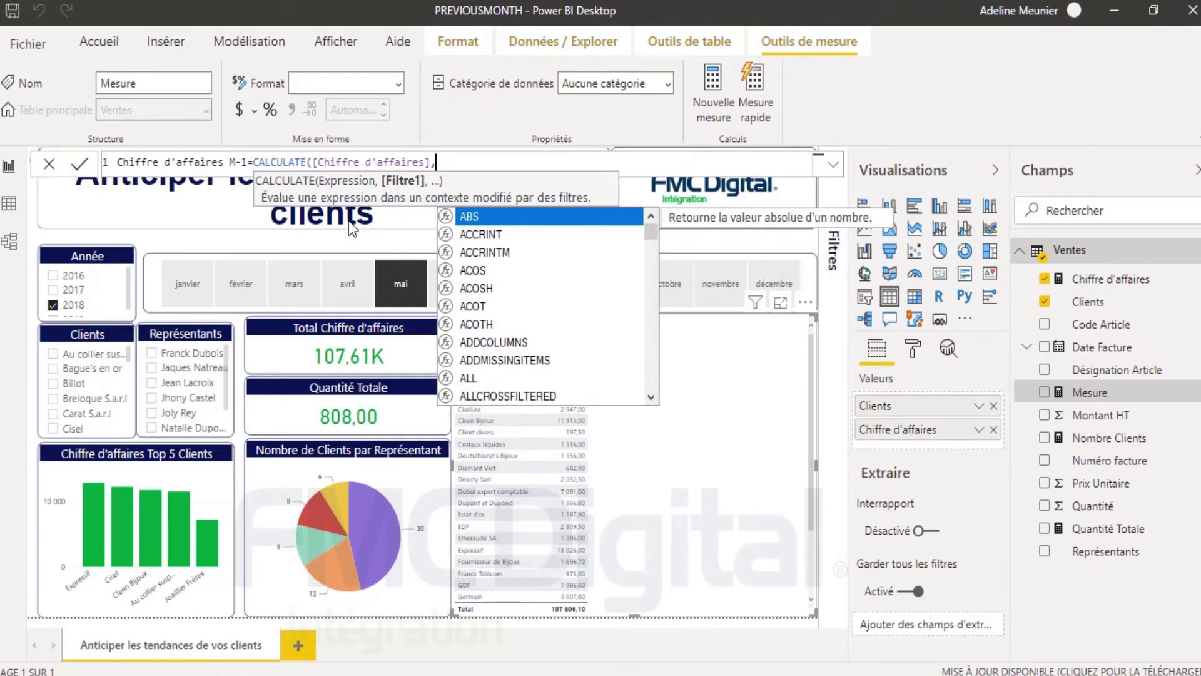
pyautogui.write('pre')
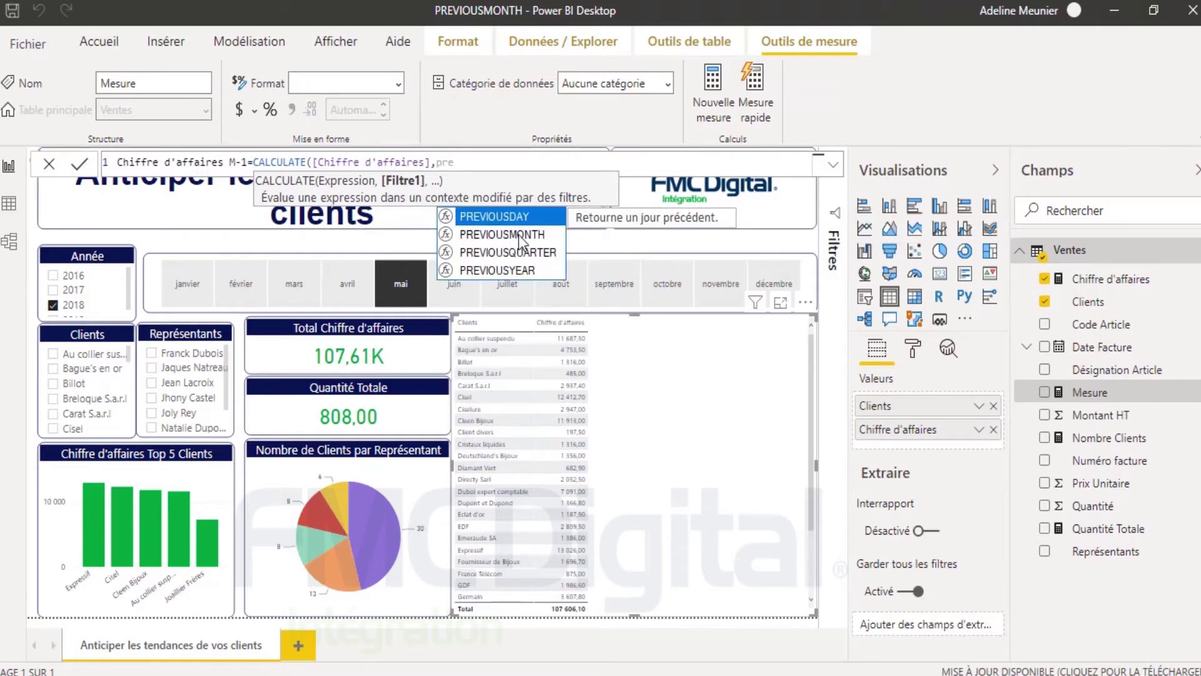
pyautogui.click(475, 237)
pyautogui.doubleClick(541, 236)
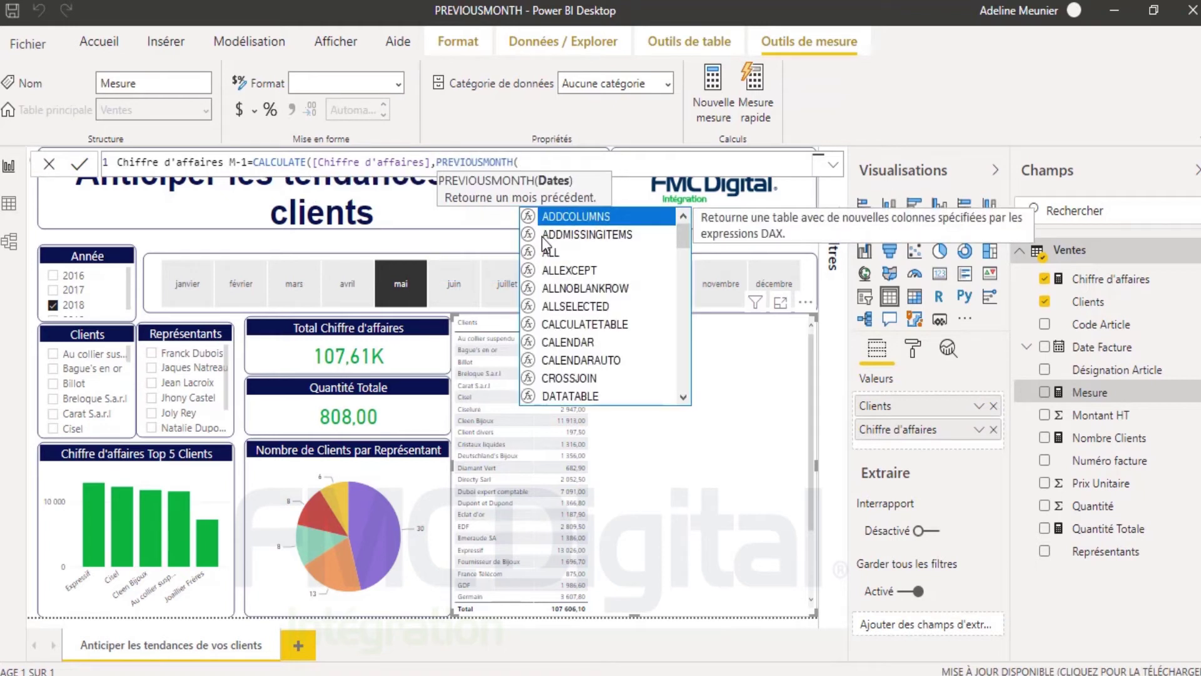
pyautogui.write('vent')
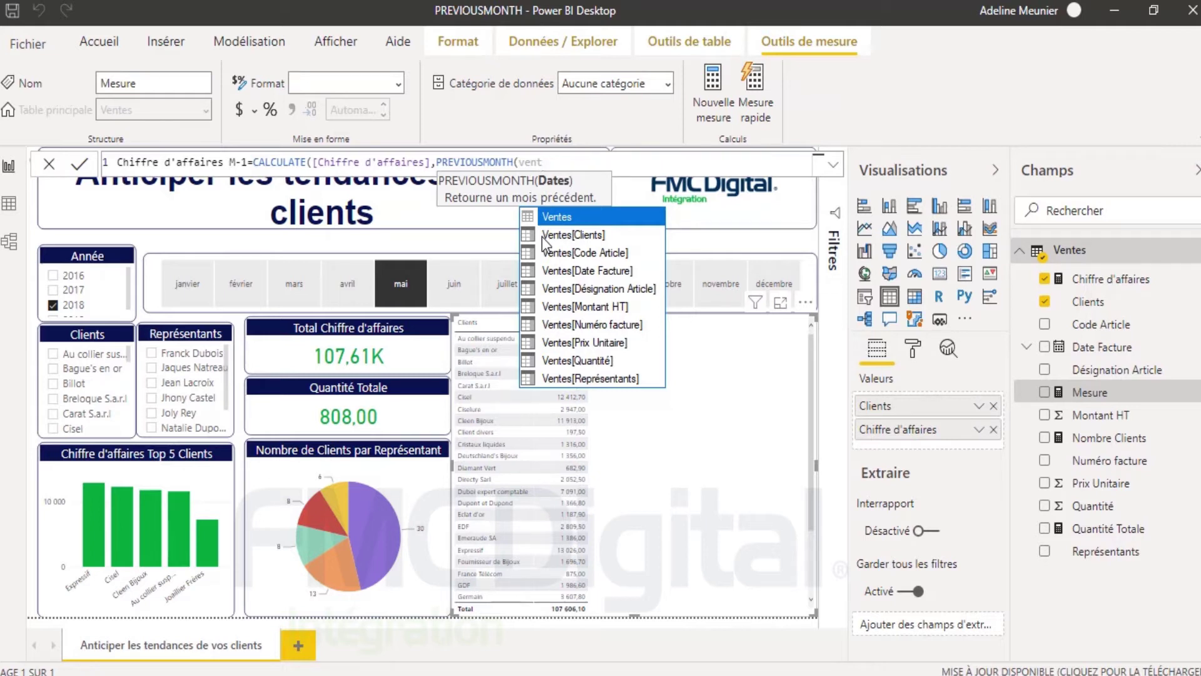
pyautogui.click(570, 275)
pyautogui.click(694, 200)
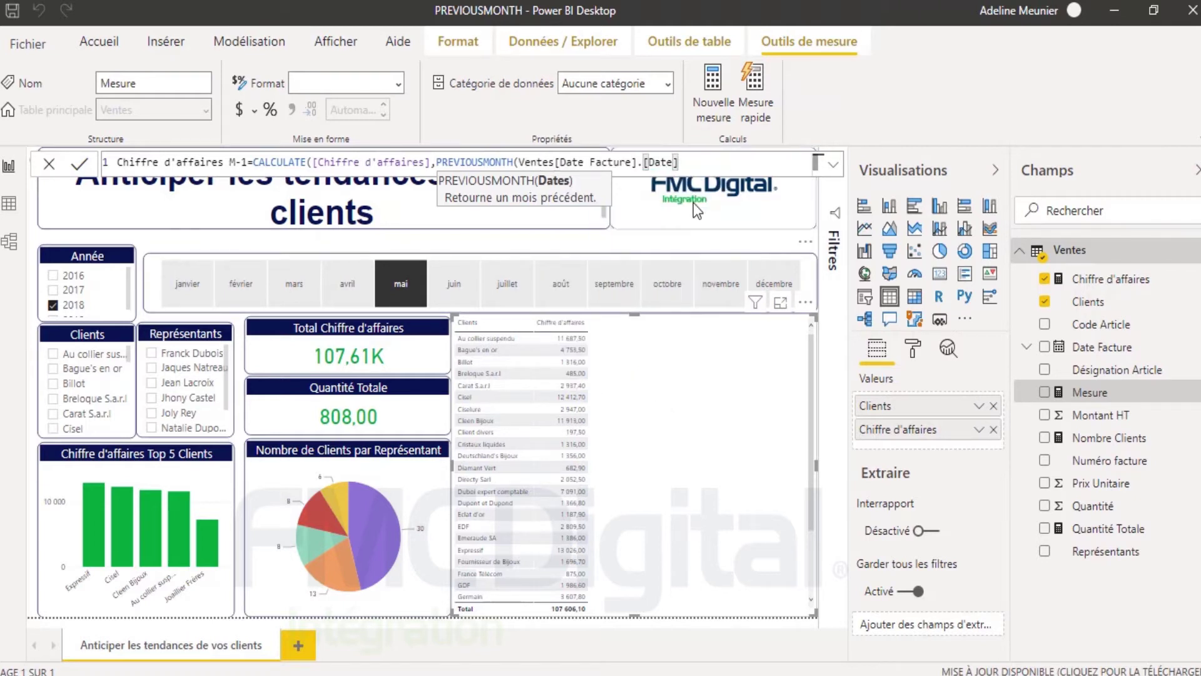
pyautogui.write(')')
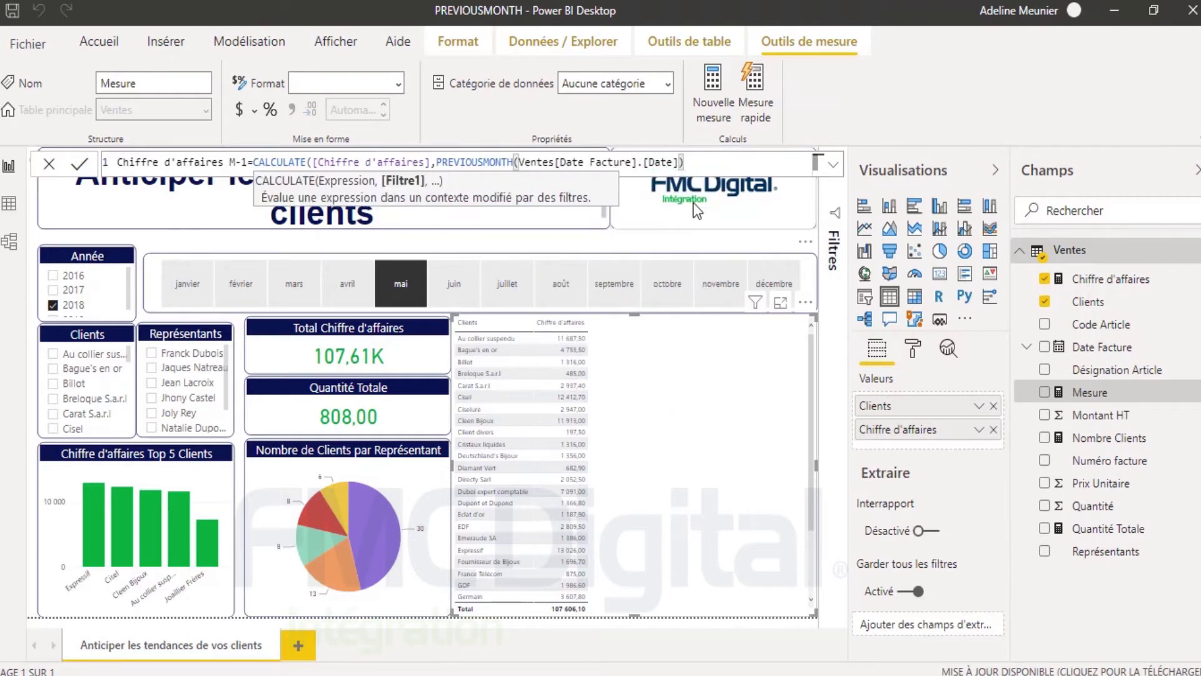
pyautogui.click(79, 164)
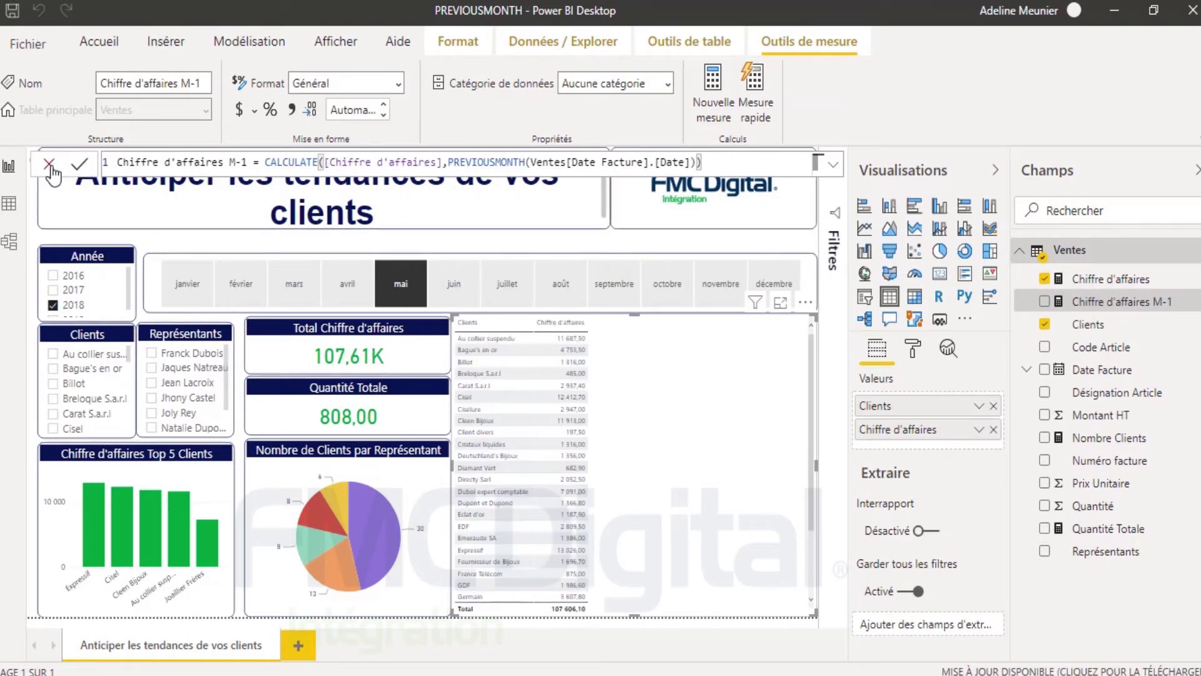
pyautogui.click(49, 165)
# Add Chiffre d'affaires M-1 to the table ahead of Chiffre d'affaires, and rename the latter column Chiffre d'affaires M
pyautogui.moveTo(1057, 308); pyautogui.dragTo(663, 357)
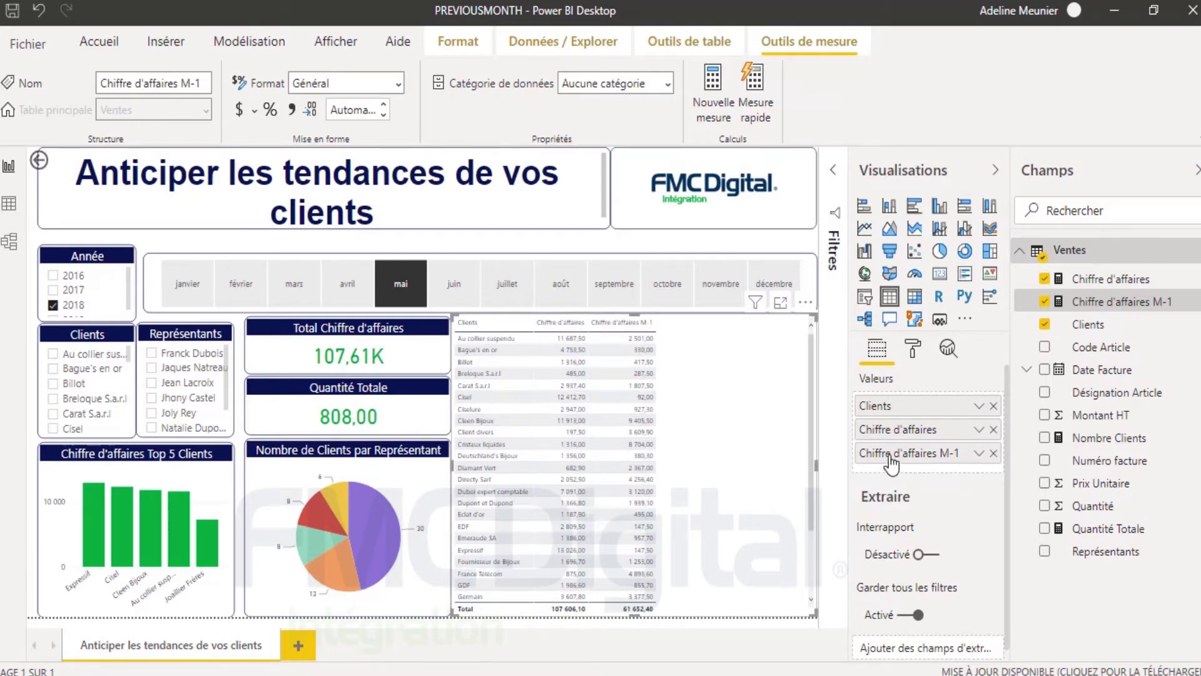
pyautogui.moveTo(892, 452); pyautogui.dragTo(899, 432)
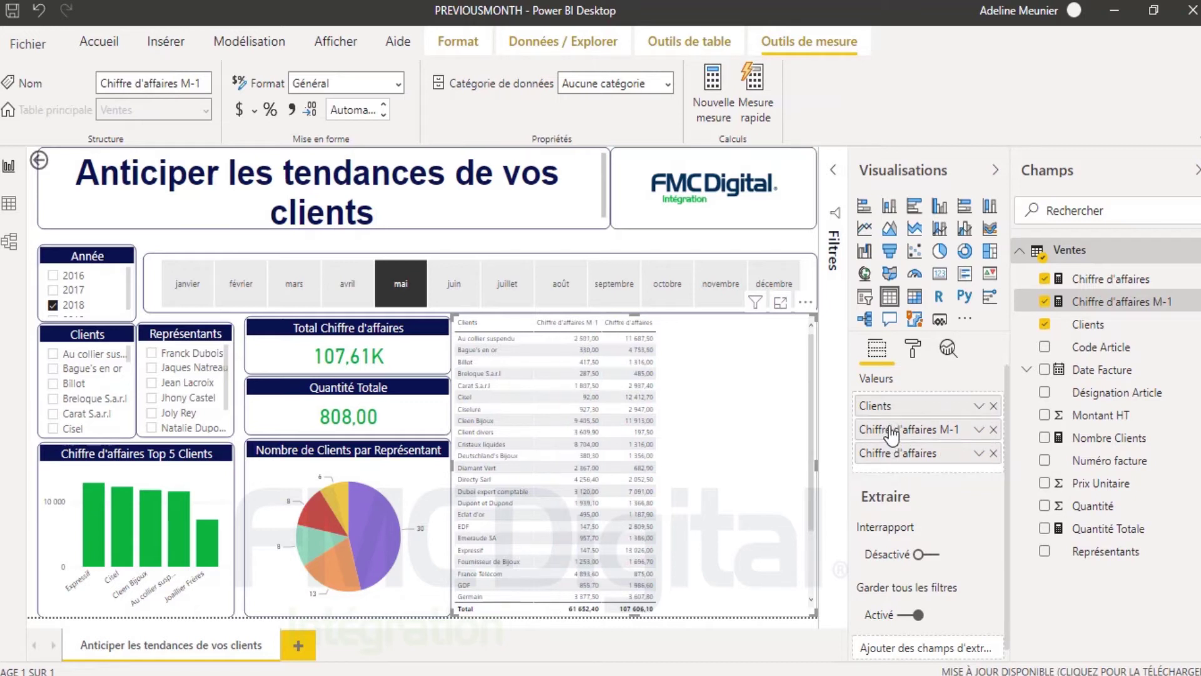
pyautogui.click(979, 453)
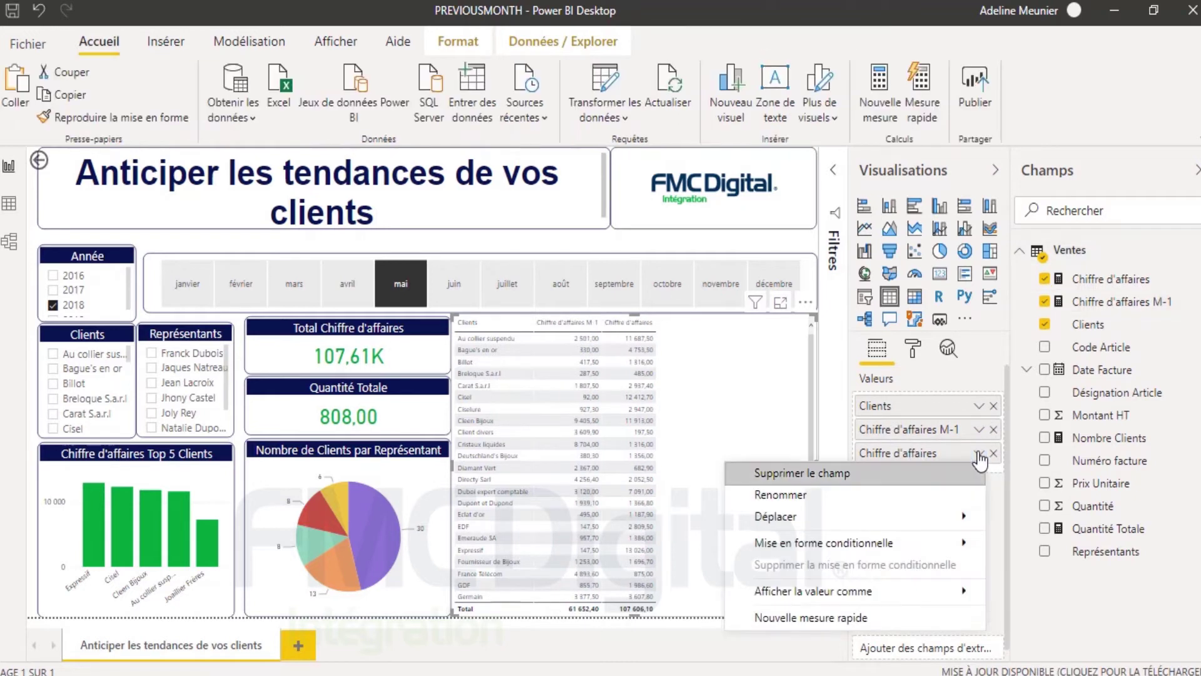
pyautogui.click(960, 490)
pyautogui.click(950, 450)
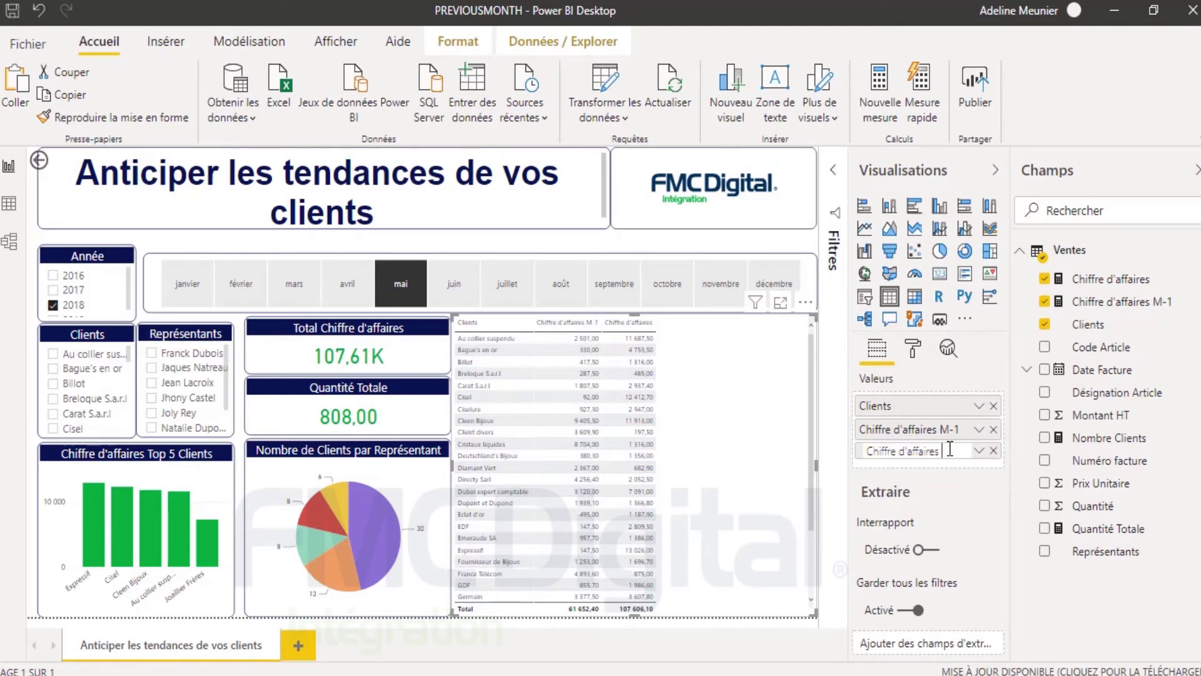
pyautogui.write('M')
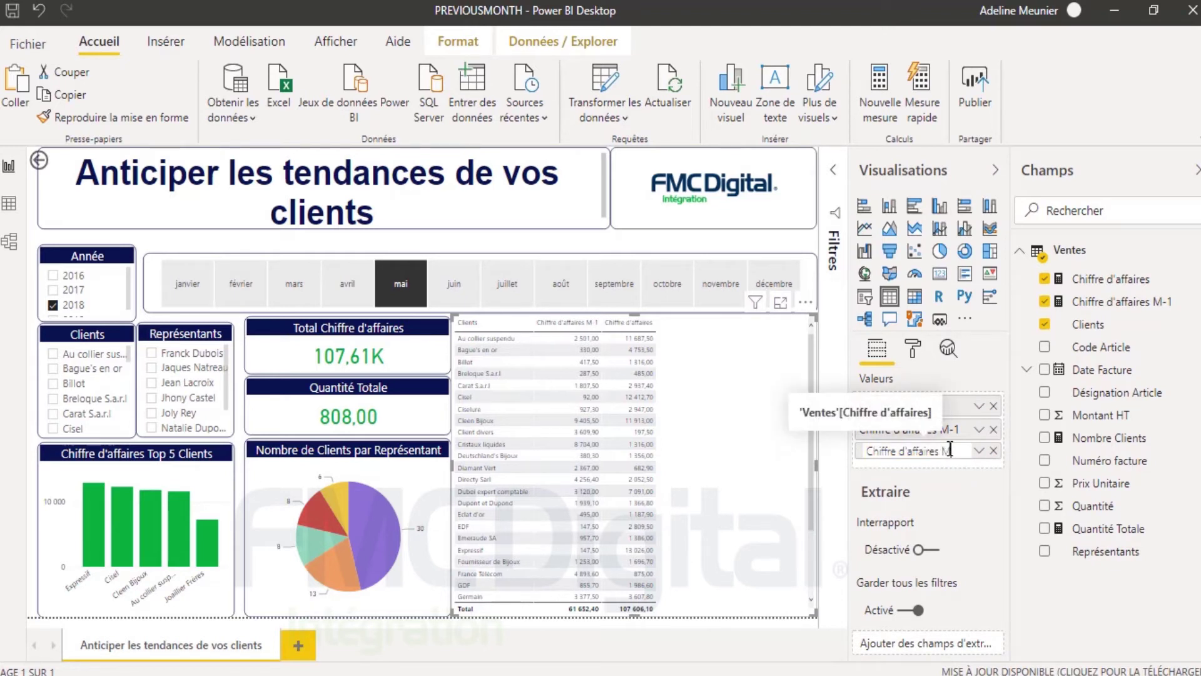
pyautogui.press('Return')
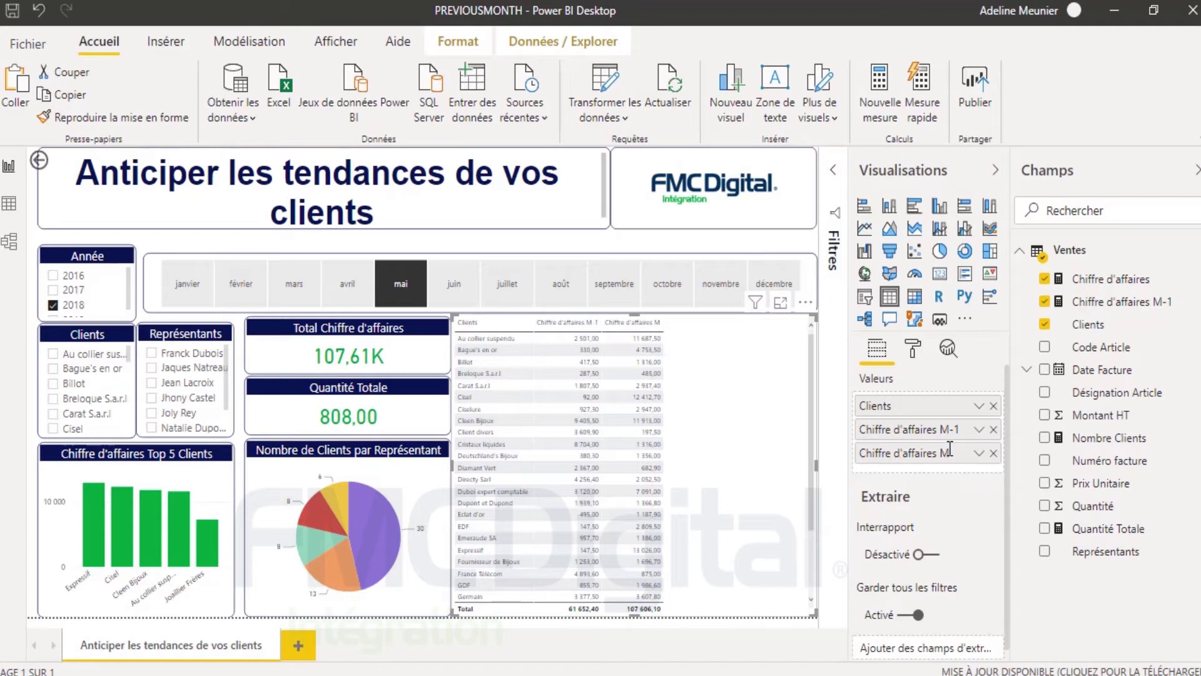
# Format the table's column headers with a new font colour and a green background
pyautogui.click(912, 348)
pyautogui.scroll(-3, 897, 475)
pyautogui.click(893, 434)
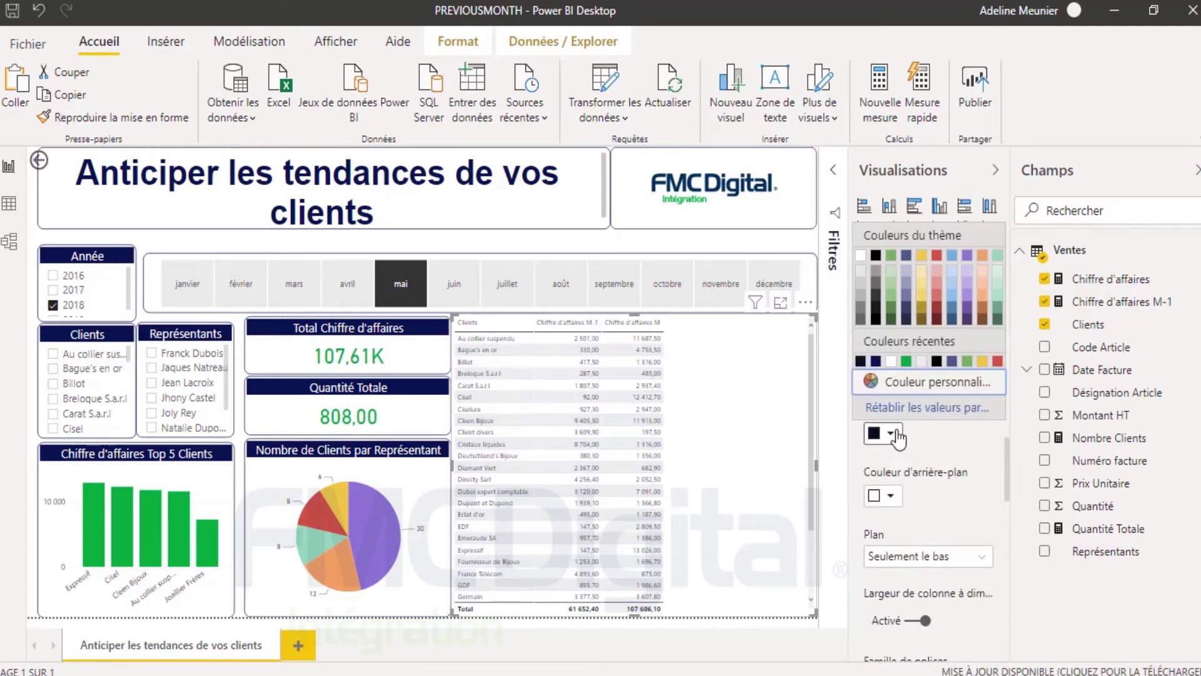
pyautogui.click(906, 361)
pyautogui.scroll(-5, 939, 508)
pyautogui.click(888, 501)
pyautogui.click(891, 438)
# Recolour the table's values with navy text on plain rows and white text on navy alternating rows
pyautogui.moveTo(1007, 518); pyautogui.dragTo(1011, 615)
pyautogui.click(893, 369)
pyautogui.click(891, 501)
pyautogui.click(864, 430)
pyautogui.click(891, 563)
pyautogui.click(863, 492)
pyautogui.click(886, 626)
pyautogui.click(893, 556)
pyautogui.click(916, 534)
pyautogui.click(916, 533)
pyautogui.click(916, 533)
# Set the font colour of the table's Total row and give it a green background
pyautogui.click(883, 479)
pyautogui.moveTo(1008, 572); pyautogui.dragTo(1005, 637)
pyautogui.click(891, 469)
pyautogui.click(878, 401)
pyautogui.click(891, 531)
pyautogui.click(922, 462)
# Turn on the table's border and set its corner radius to 10 px
pyautogui.click(976, 544)
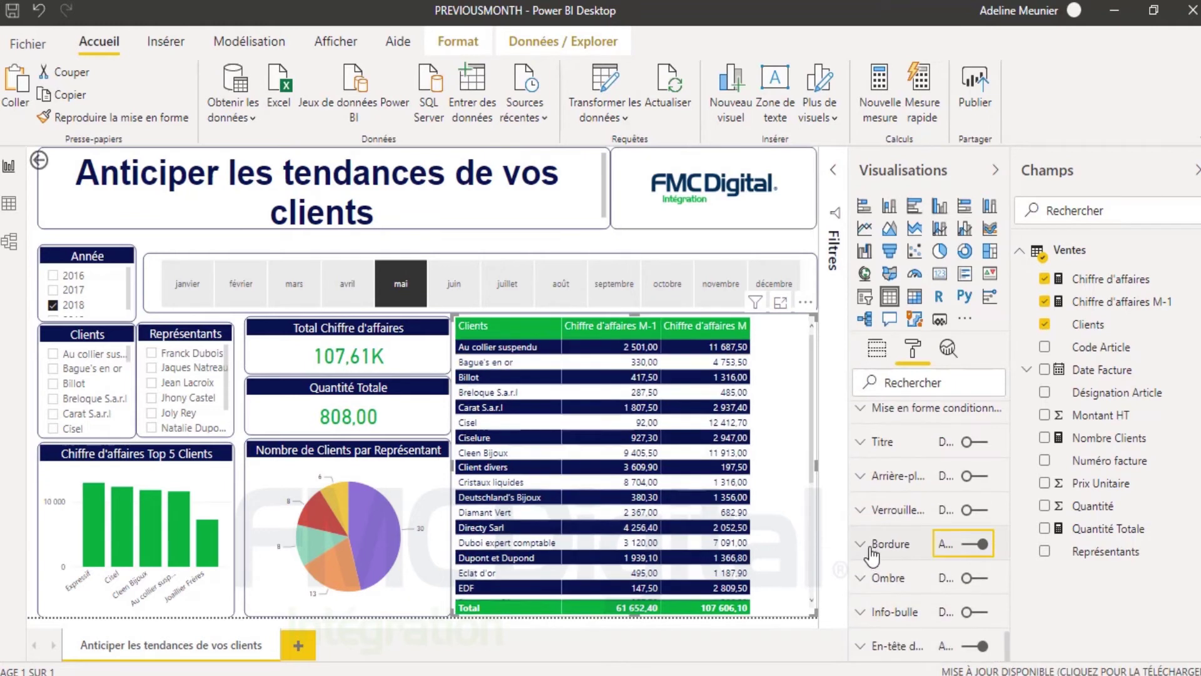
pyautogui.click(872, 544)
pyautogui.scroll(-3, 939, 563)
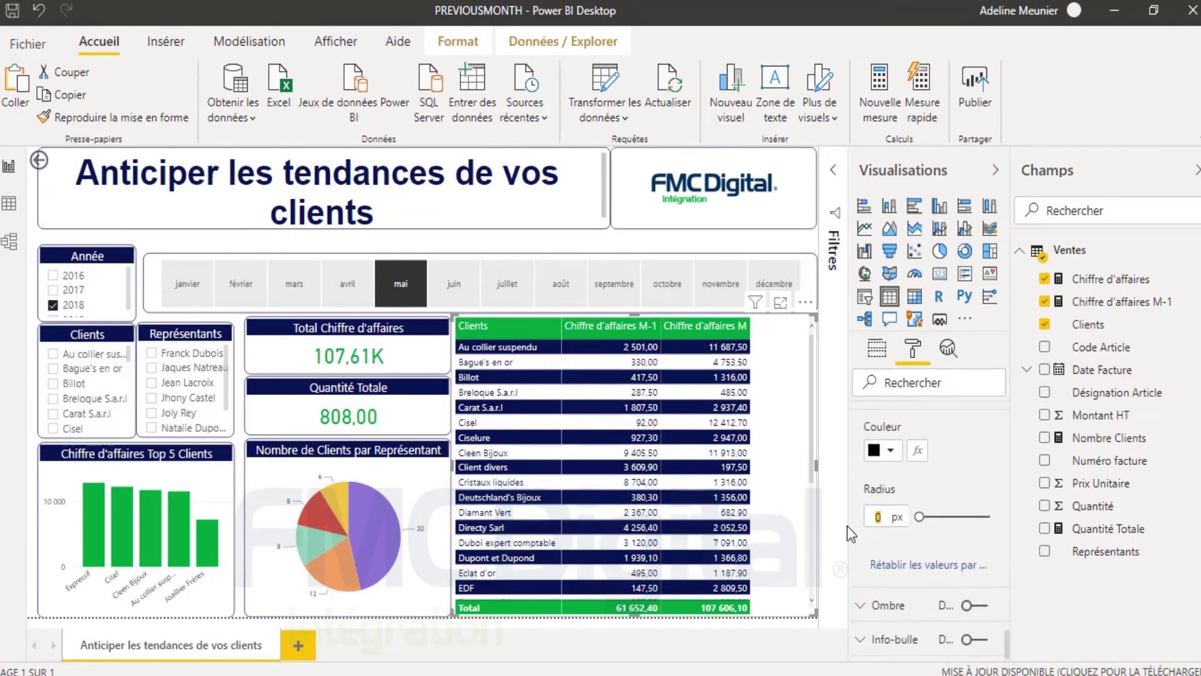
pyautogui.write('10')
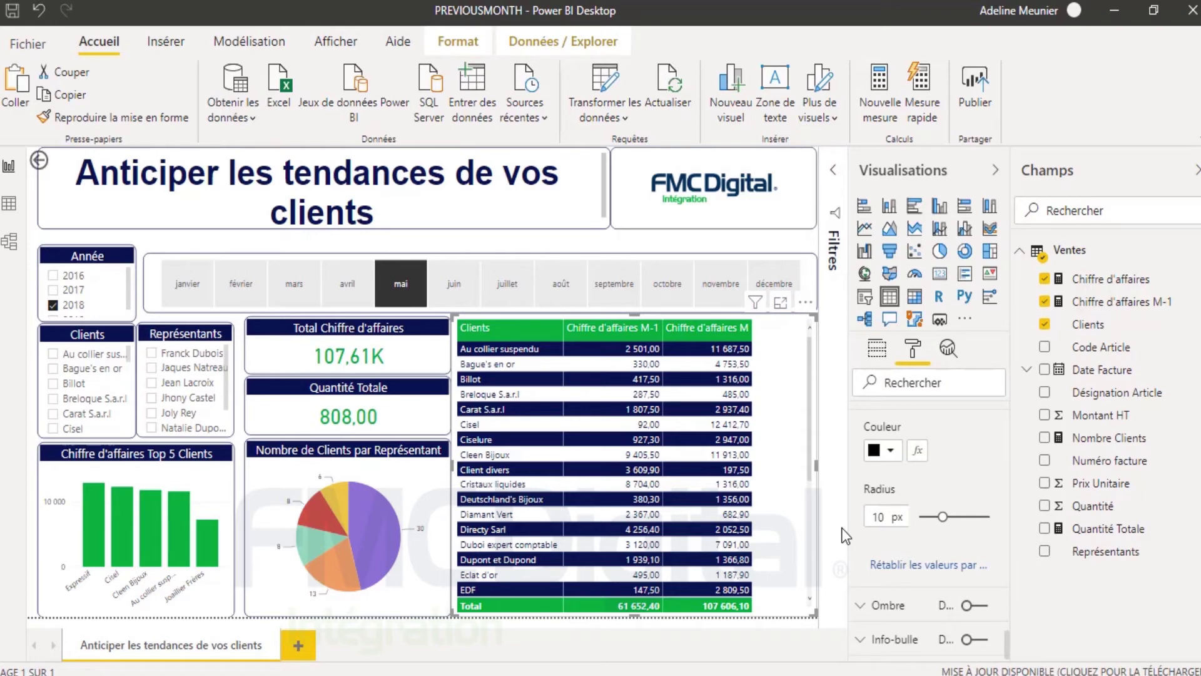
# Create the measure Variation=([Chiffre d'affaires]-[Chiffre d'affaires M-1])/[Chiffre d'affaires M-1] in the Ventes table
pyautogui.rightClick(1064, 252)
pyautogui.click(1075, 277)
pyautogui.write('Variation=(ch')
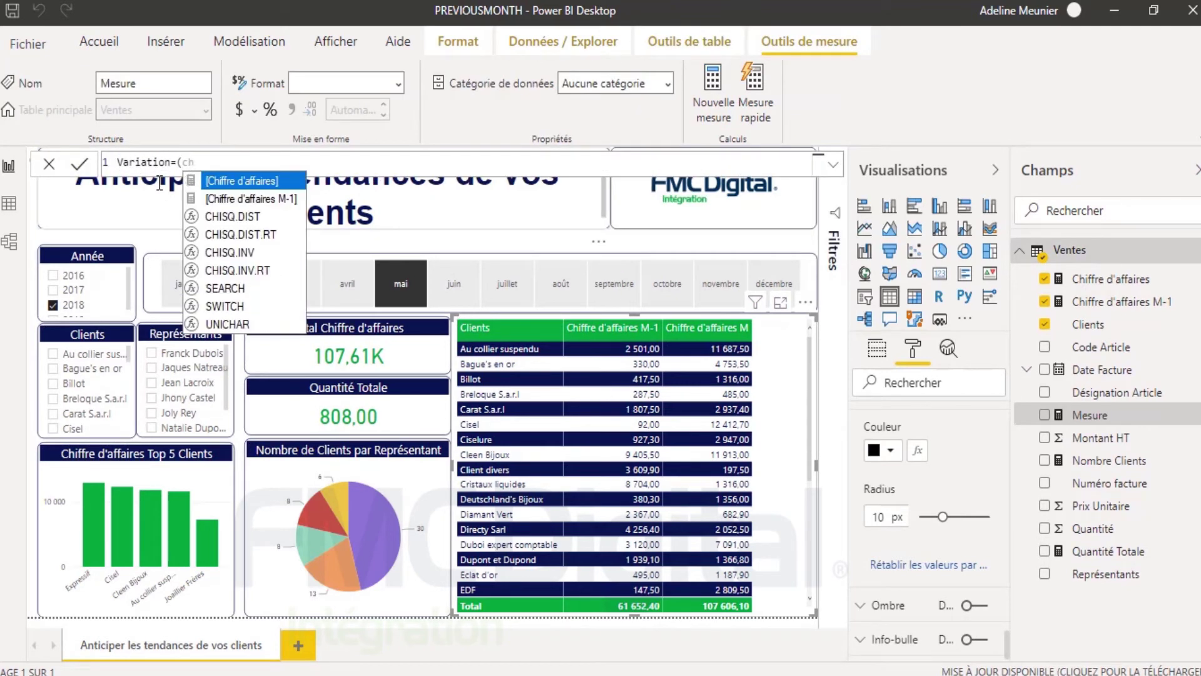
pyautogui.click(242, 182)
pyautogui.write('-ch')
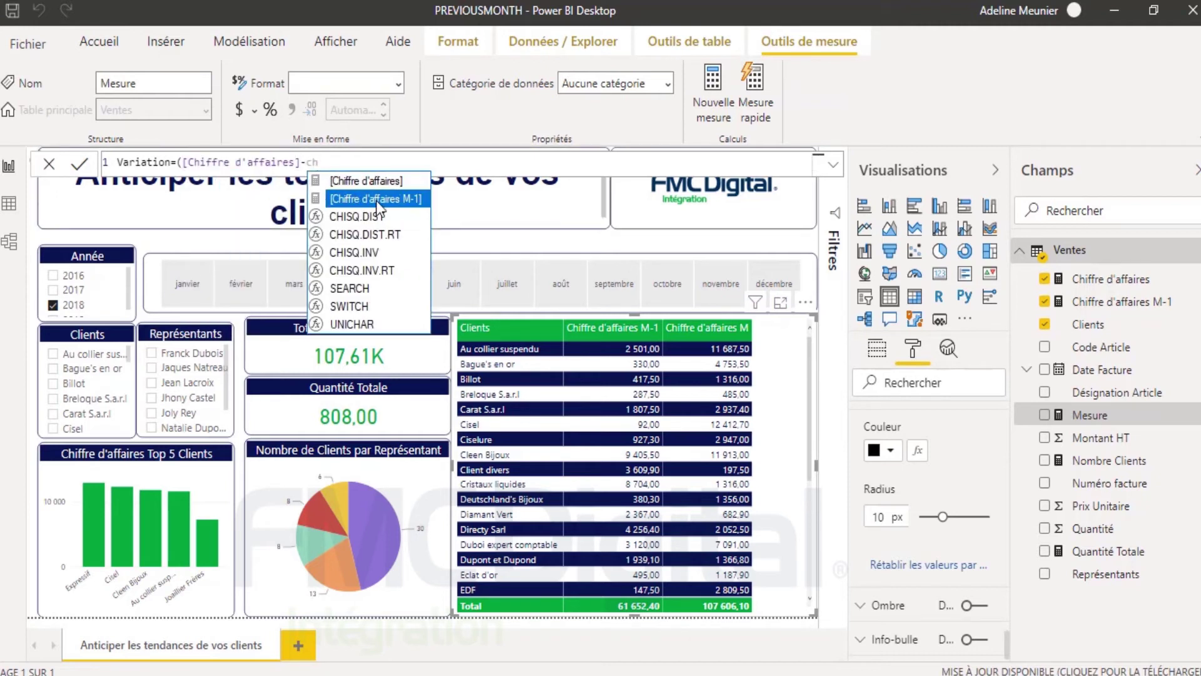
pyautogui.click(377, 200)
pyautogui.write(')/')
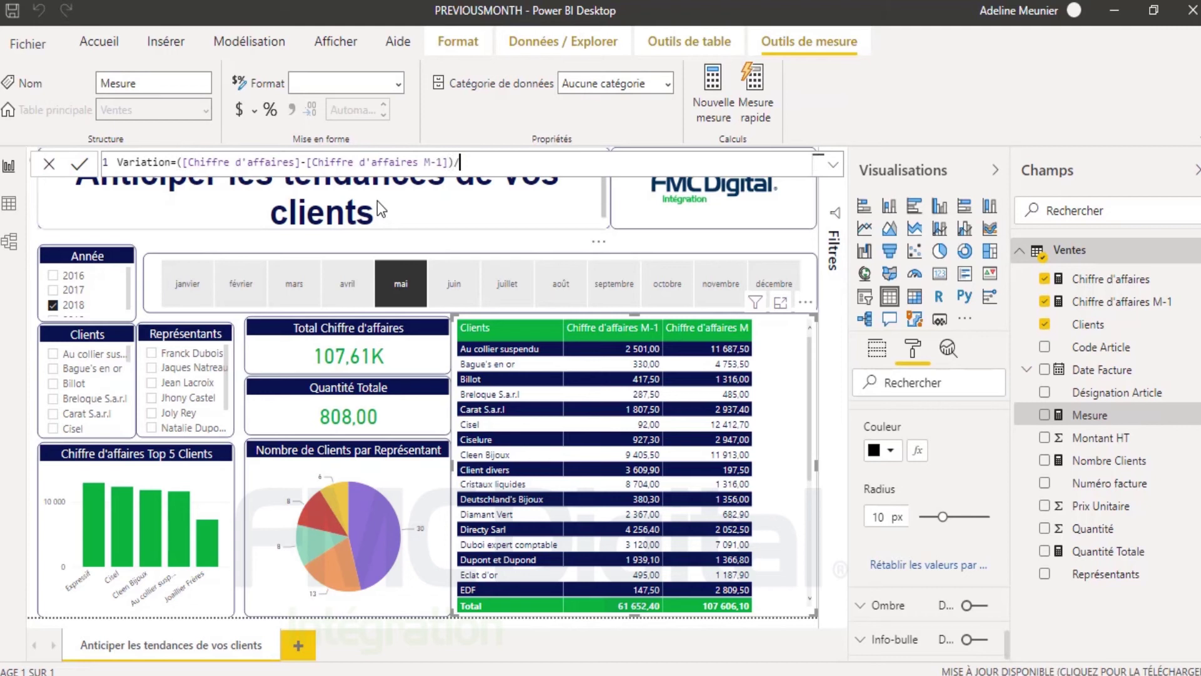
pyautogui.write('chi')
pyautogui.click(512, 200)
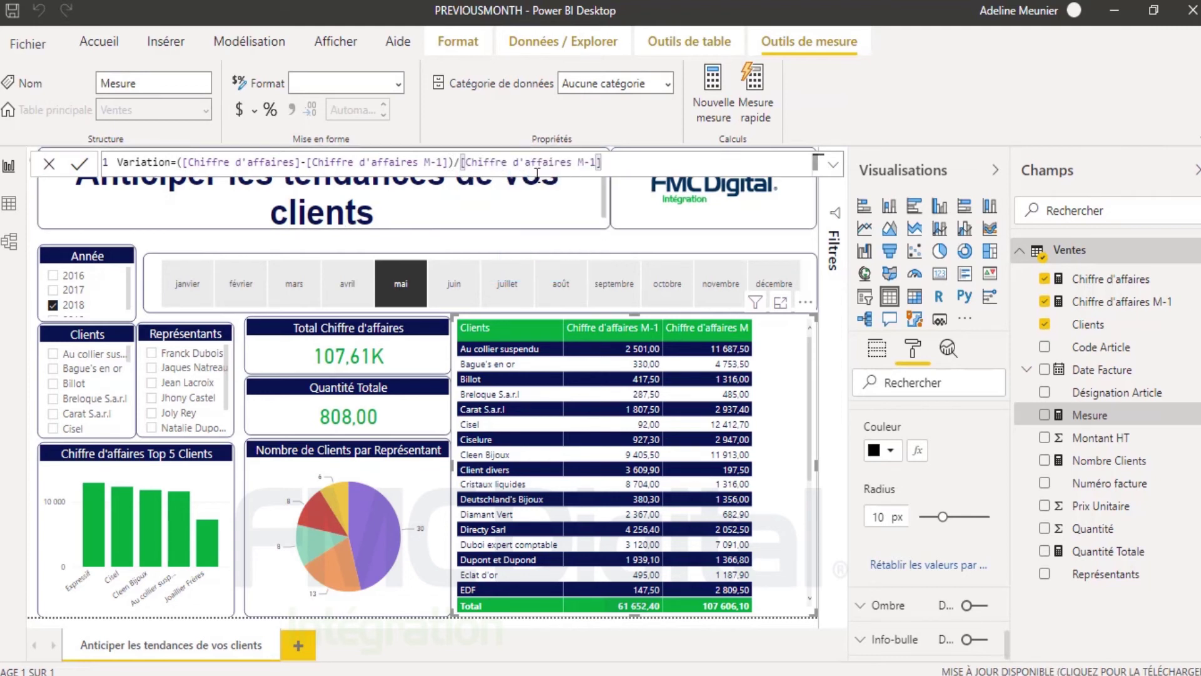
pyautogui.click(79, 164)
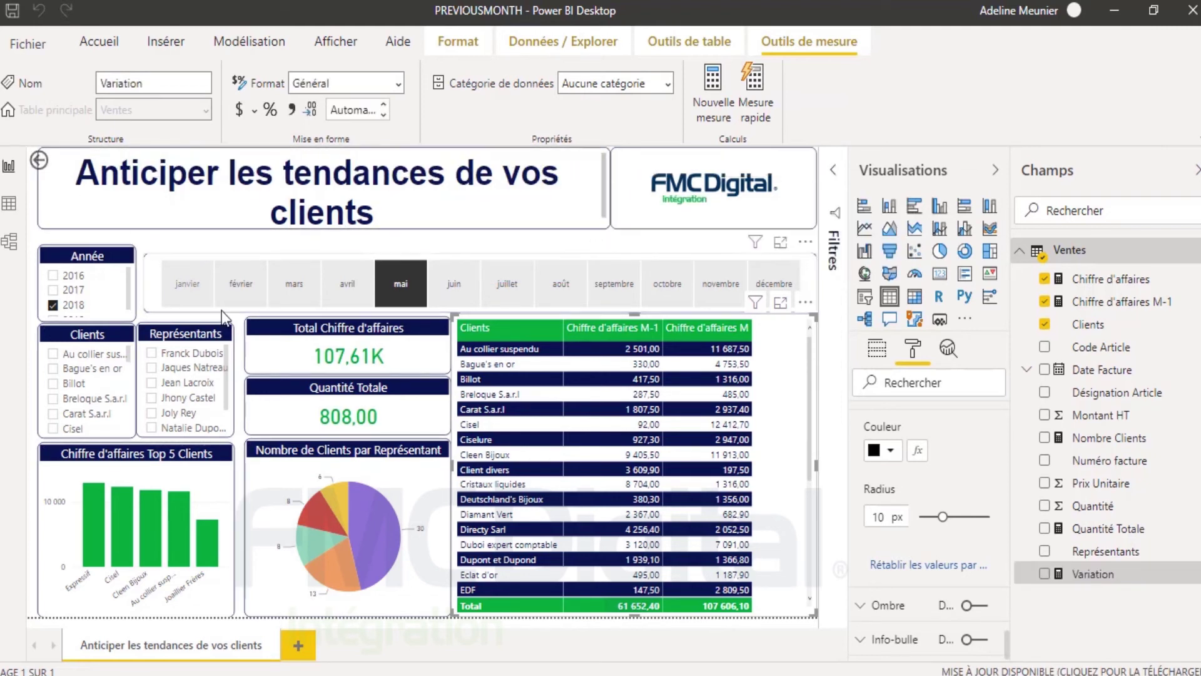
# Add the Variation measure to the clients table and set its format to Pourcentage
pyautogui.moveTo(1092, 574); pyautogui.dragTo(651, 495)
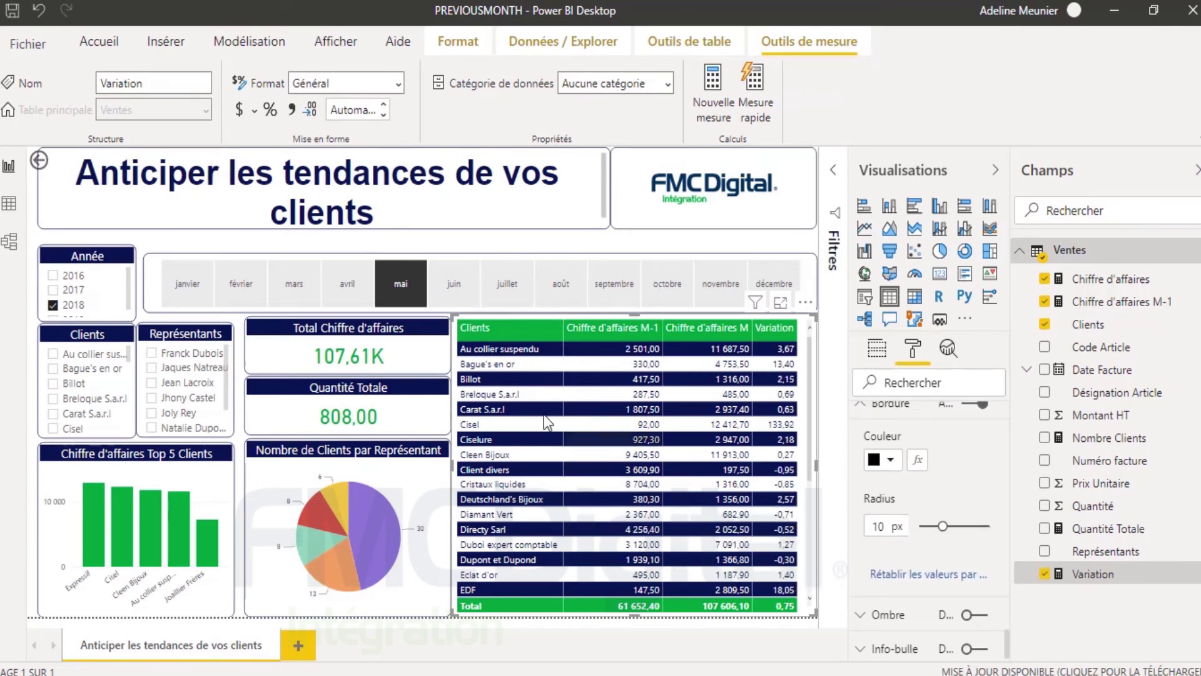
pyautogui.click(398, 83)
pyautogui.click(375, 214)
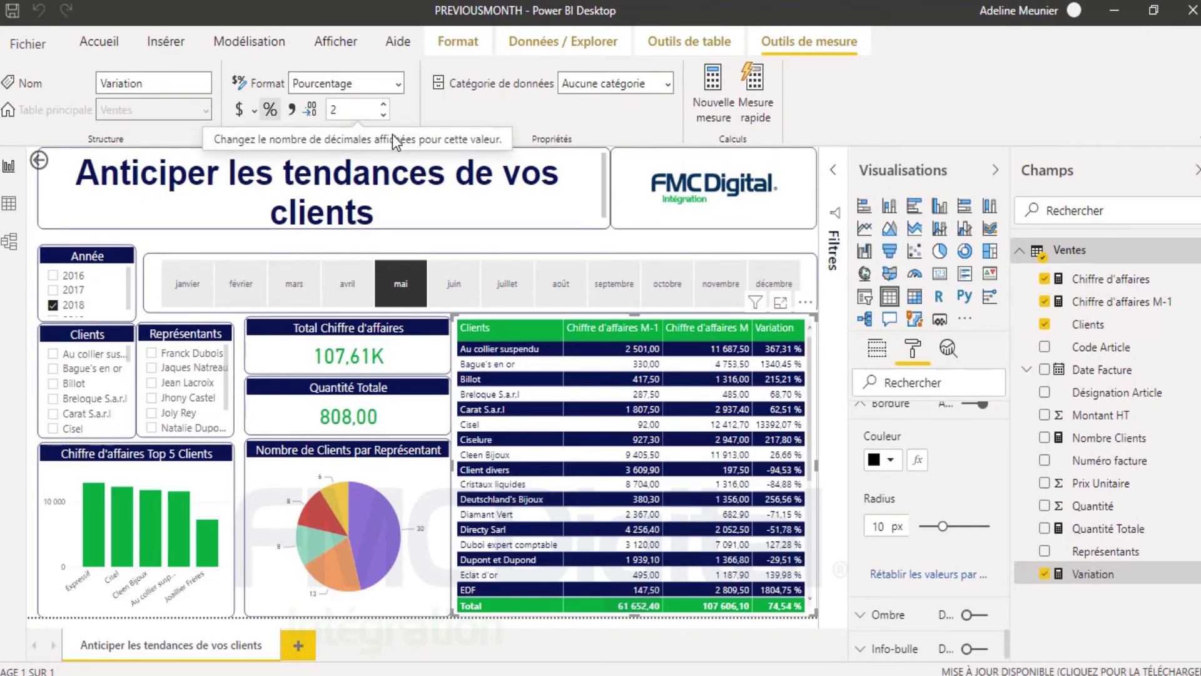
# Filter the report to avril with the month slicer
pyautogui.click(349, 291)
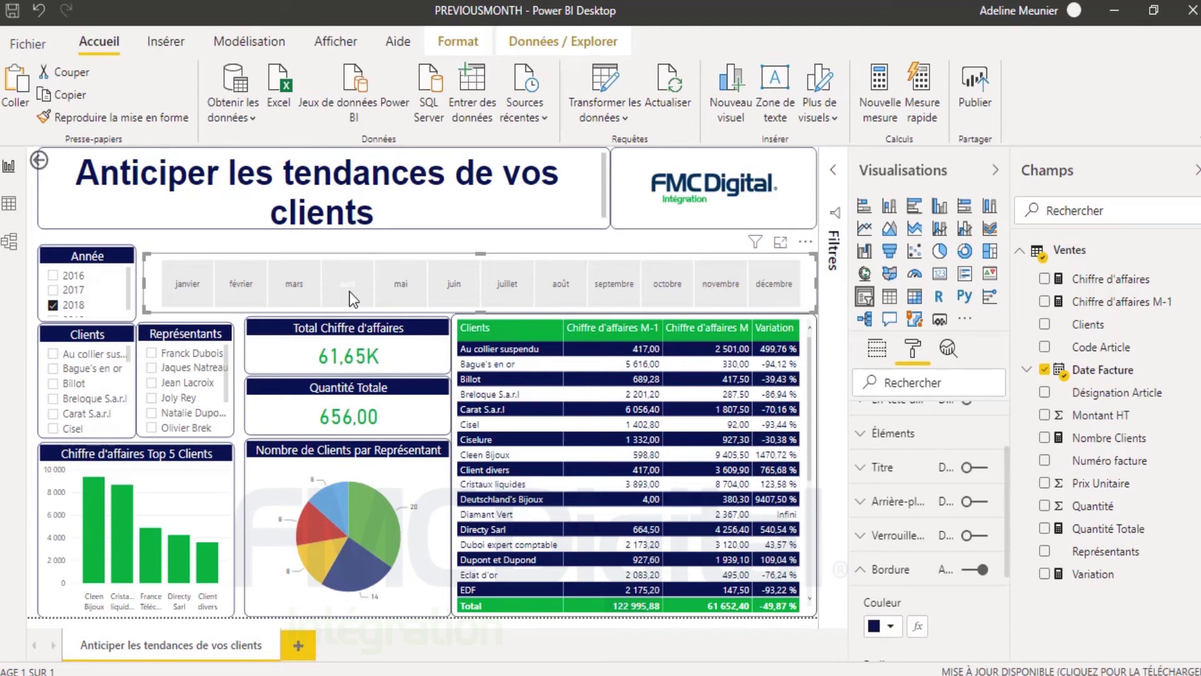
pyautogui.click(350, 291)
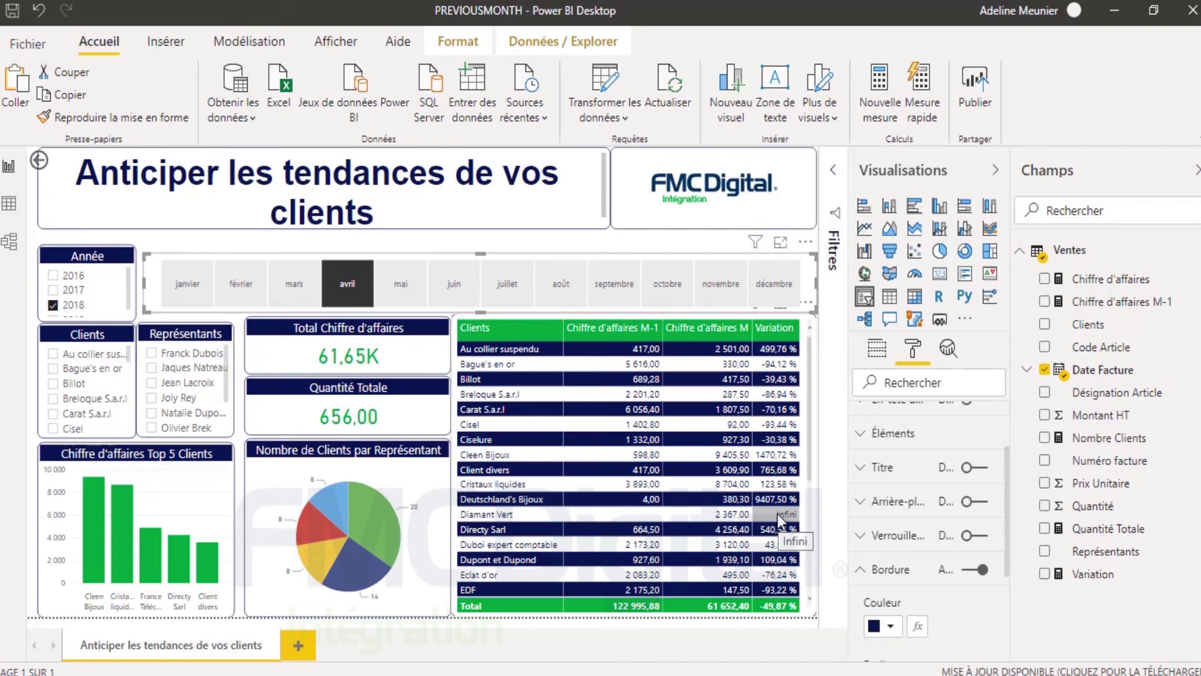
# Wrap the Variation measure's formula in IFERROR with 1 as the error value: IFERROR(([Chiffre d'affaires]-[Chiffre d'affaires M-1])/[Chiffre d'affaires M-1],1)
pyautogui.click(1092, 573)
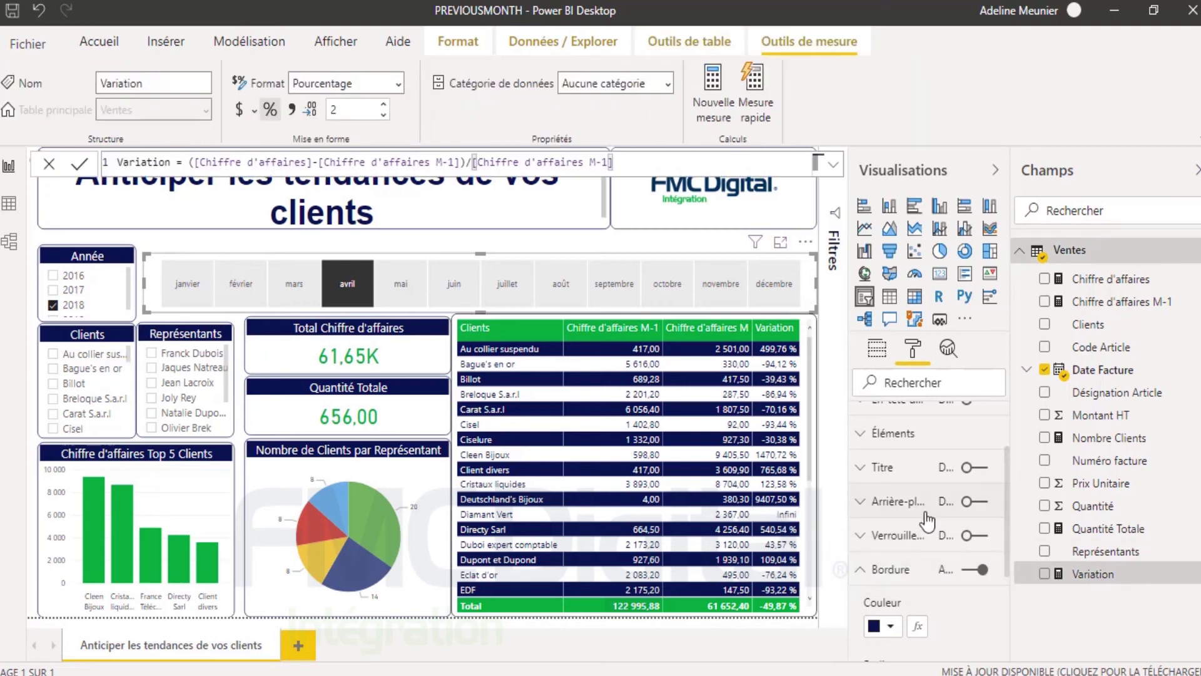
pyautogui.click(189, 162)
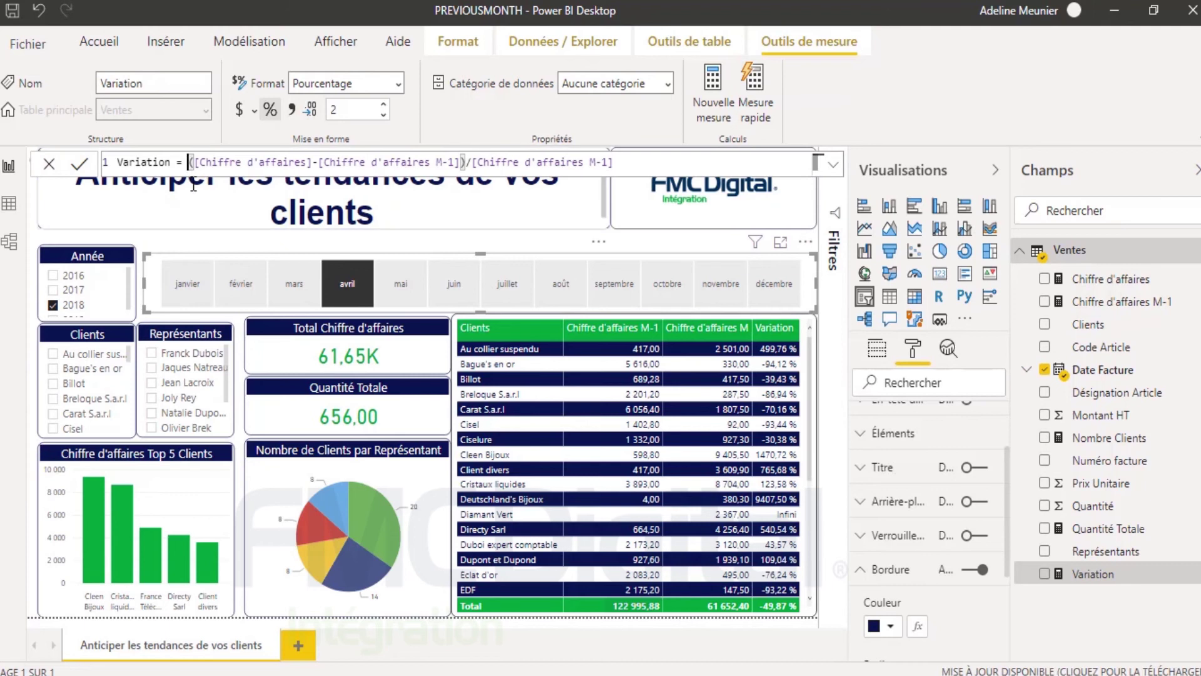
pyautogui.write('IFERROR(')
pyautogui.click(672, 162)
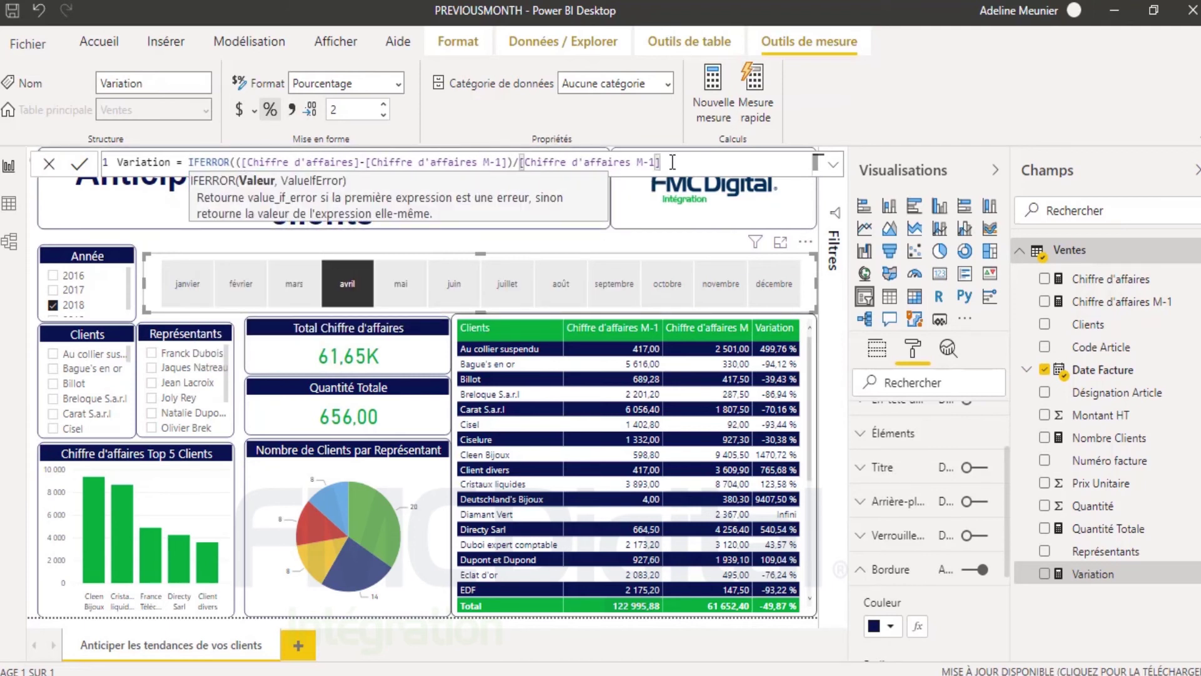
pyautogui.write(',')
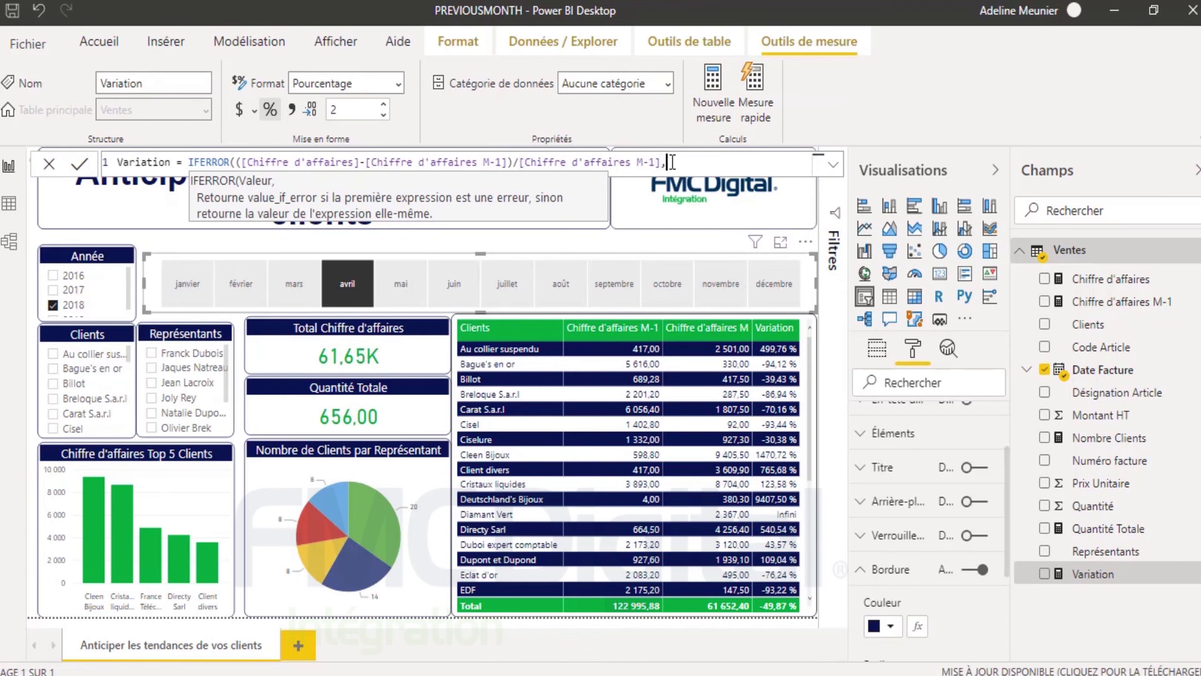
pyautogui.write('1')
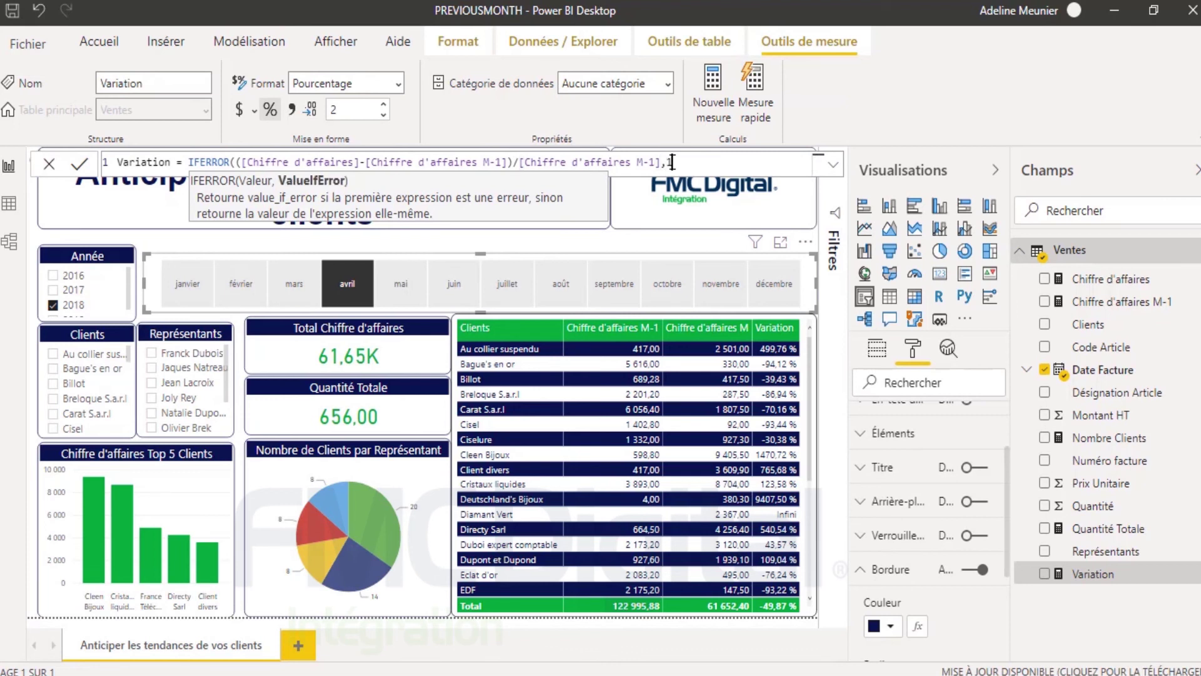
pyautogui.write(')')
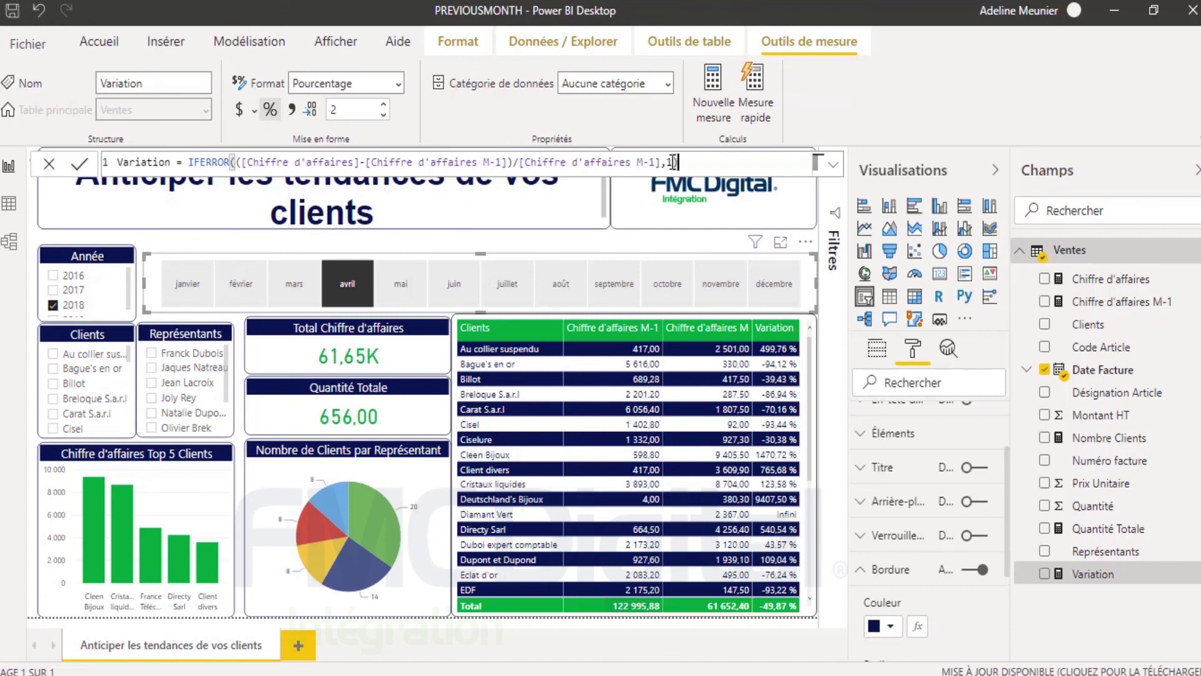
pyautogui.click(80, 165)
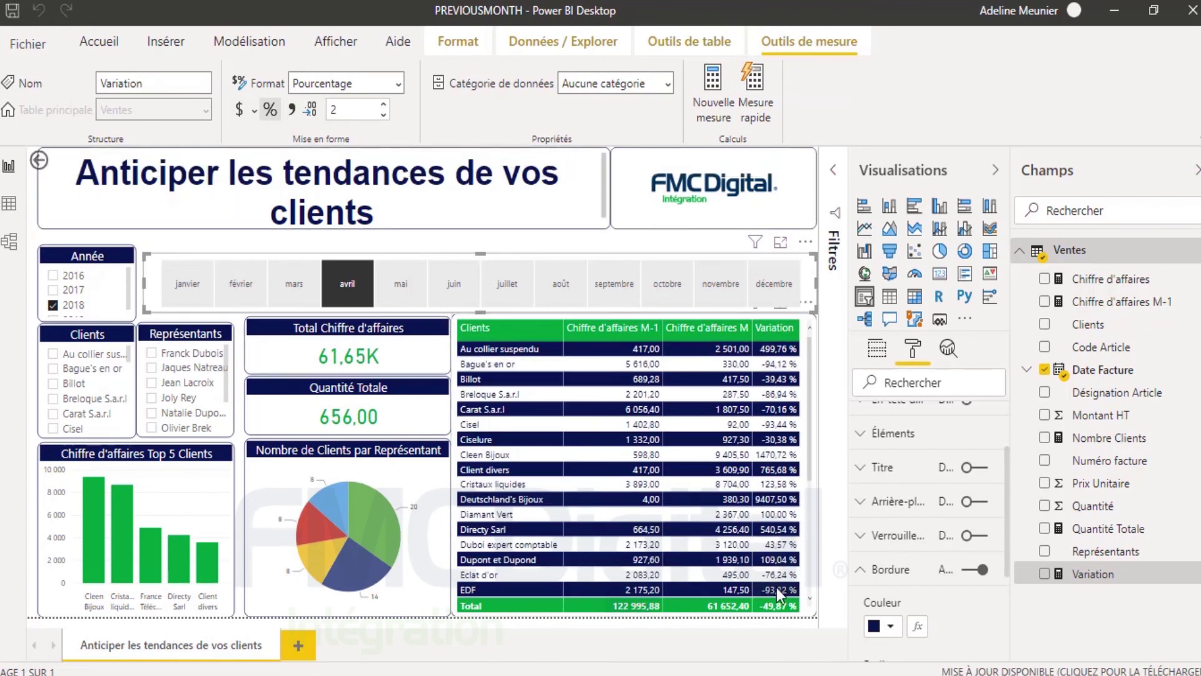